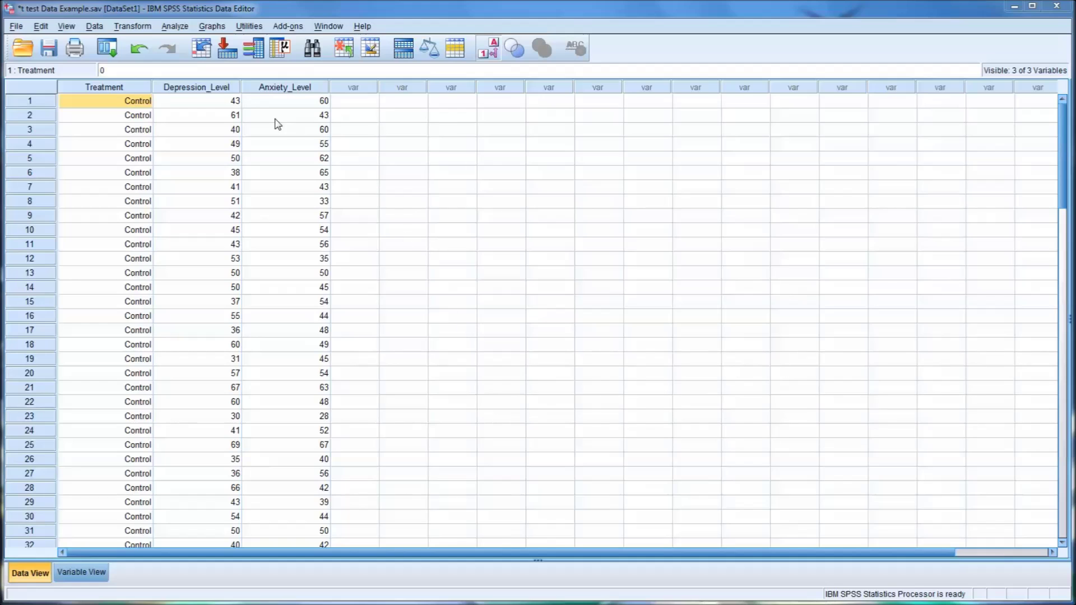
# - Browse the list of analyses in the Analyze menu, then close it unused
pyautogui.click(175, 26)
pyautogui.moveTo(203, 105)
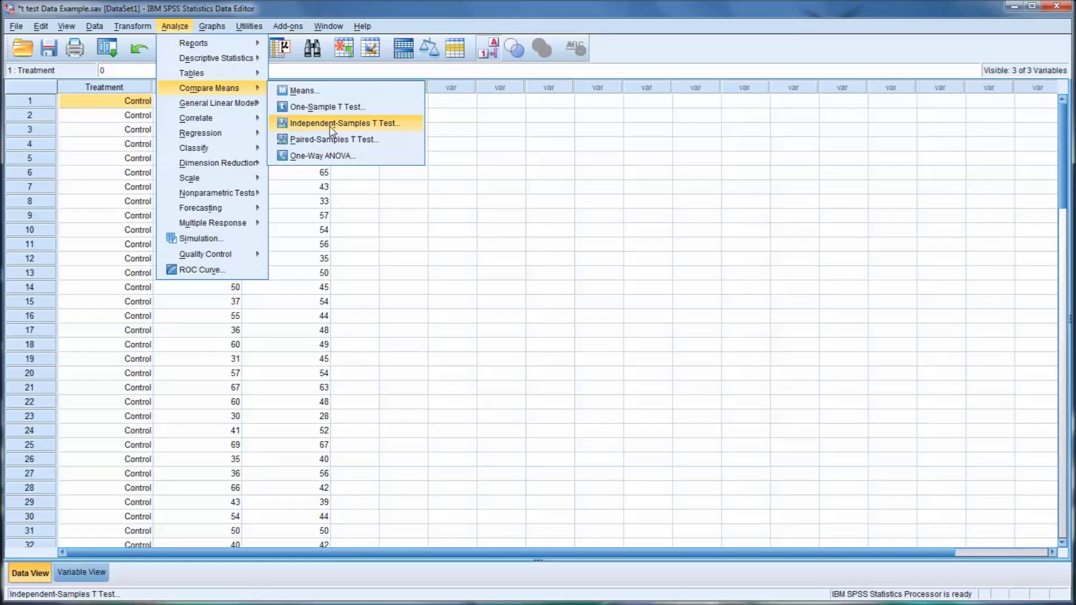
pyautogui.click(407, 191)
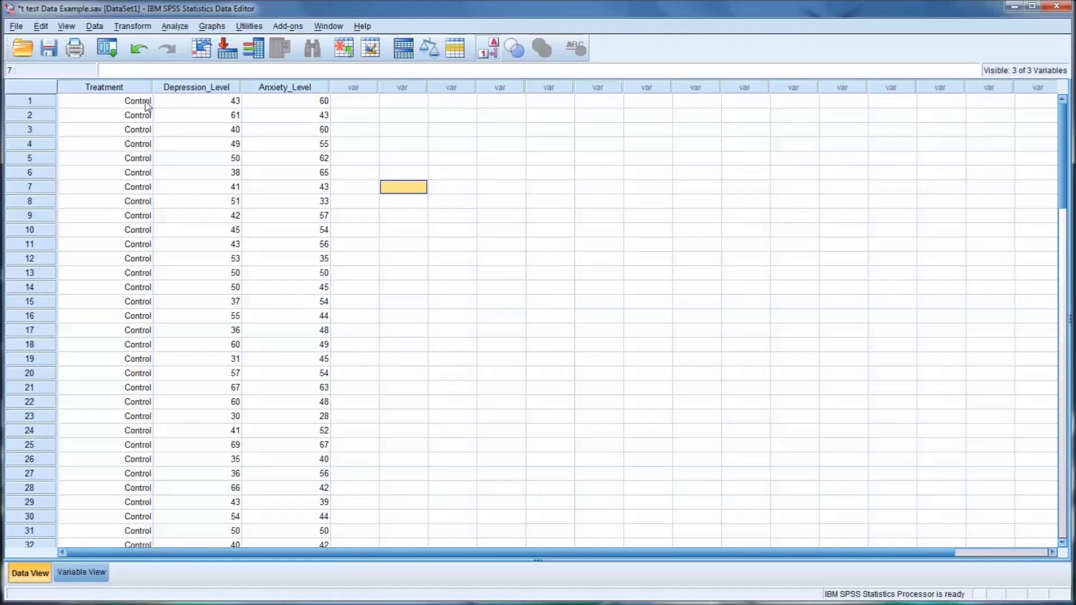
# - Inspect the Treatment column, viewing row 1's group choices and selecting row 2's value
pyautogui.click(114, 93)
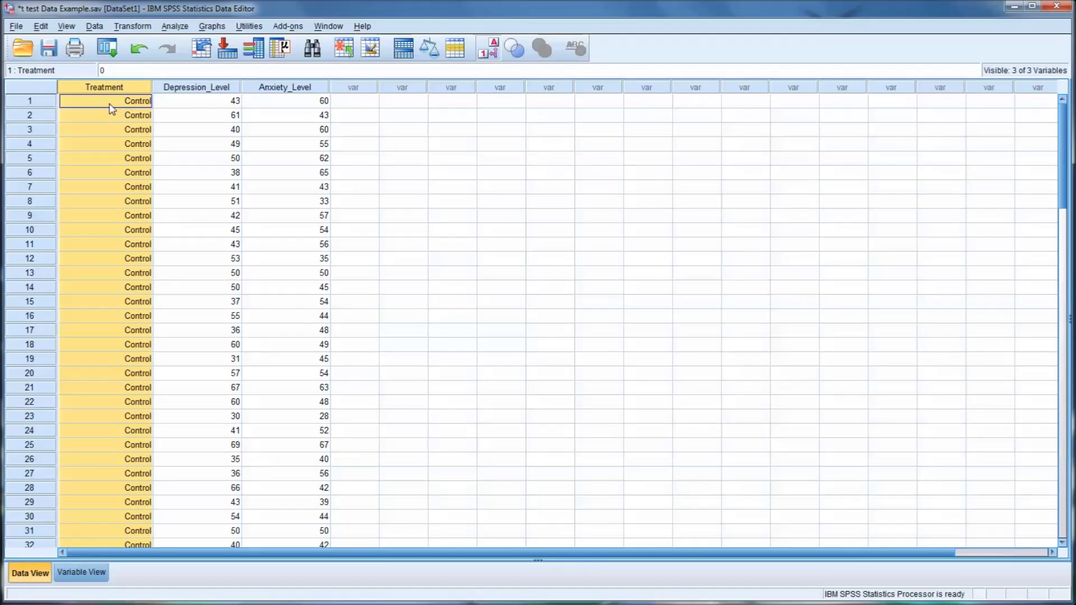
pyautogui.doubleClick(109, 103)
pyautogui.scroll(-8, 118, 126)
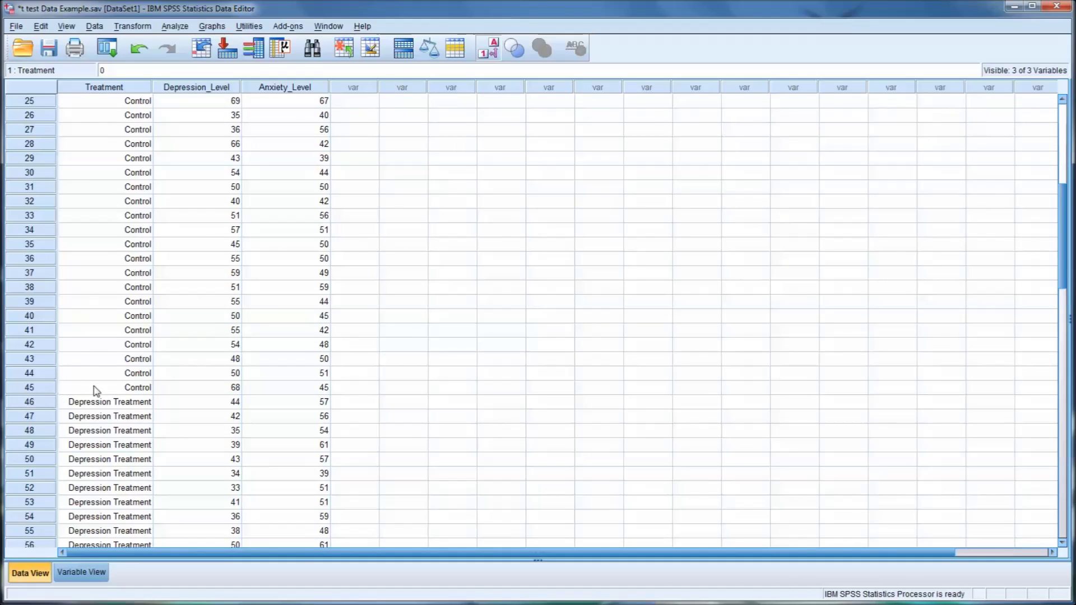
pyautogui.scroll(-9, 100, 388)
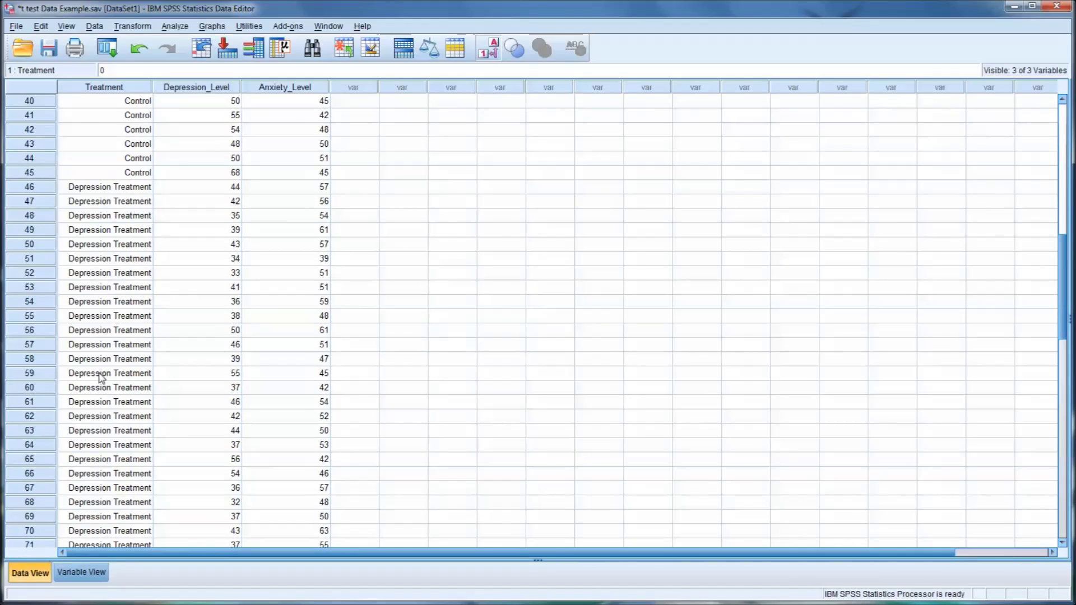
pyautogui.scroll(-10, 101, 374)
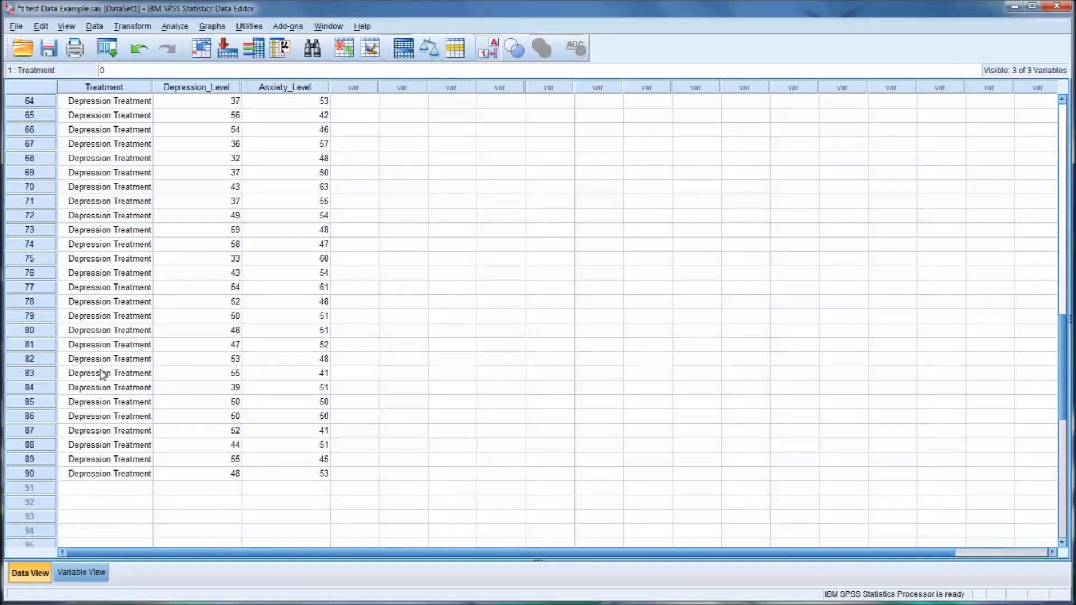
pyautogui.scroll(10, 101, 432)
pyautogui.scroll(16, 101, 432)
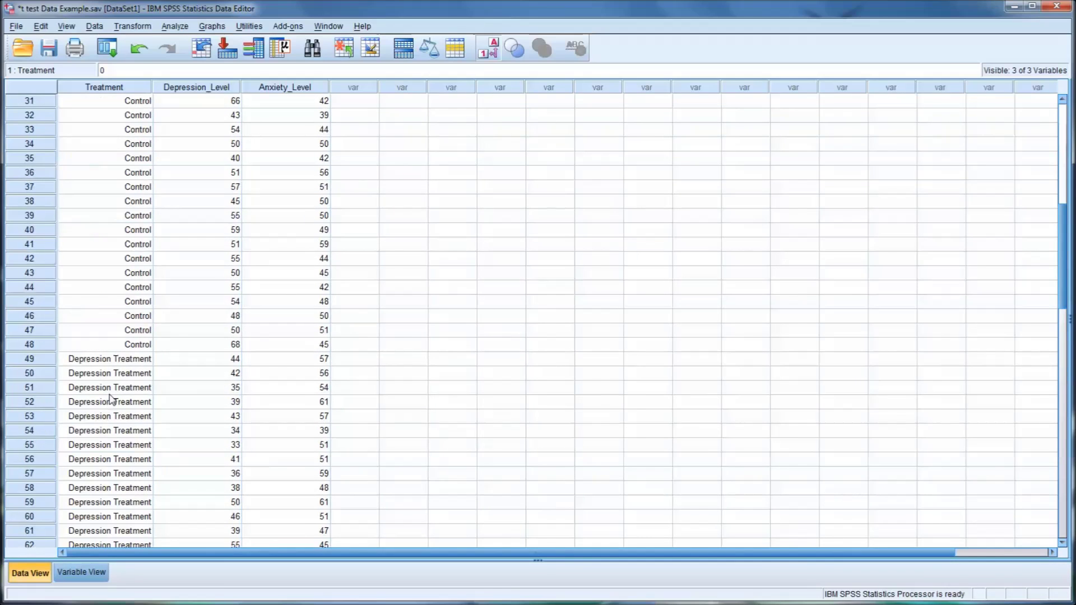
pyautogui.scroll(1, 115, 391)
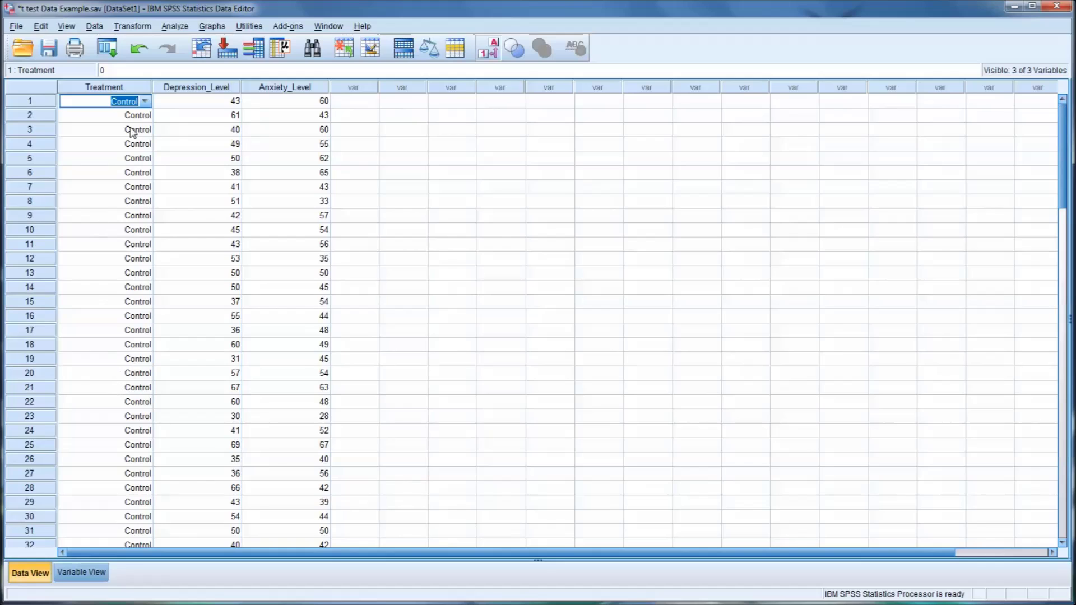
pyautogui.click(98, 116)
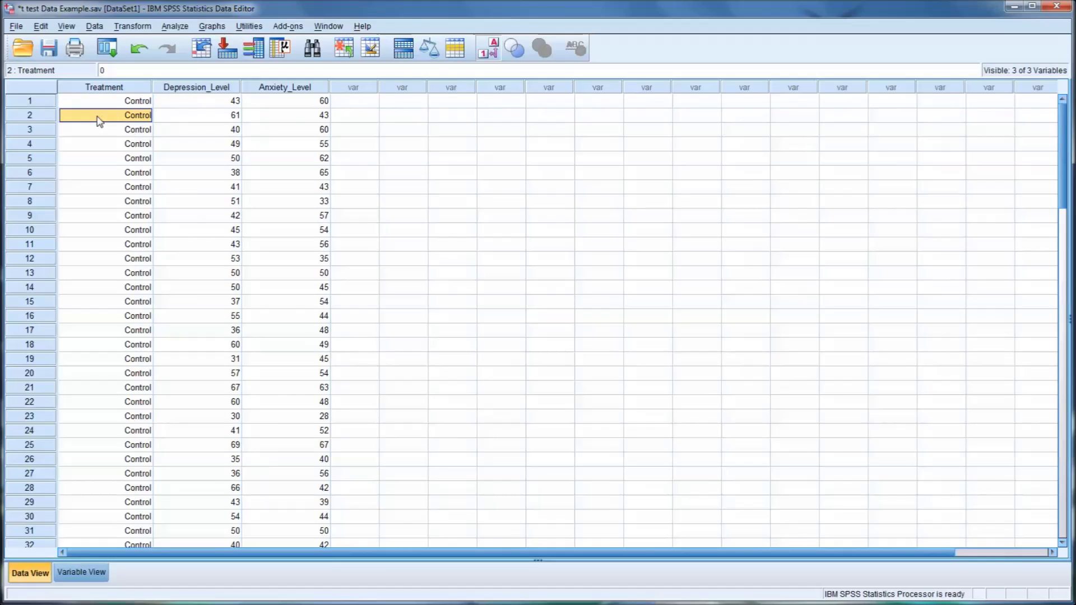
# - Toggle Treatment between numeric codes and group labels, ending on numeric codes
pyautogui.click(493, 49)
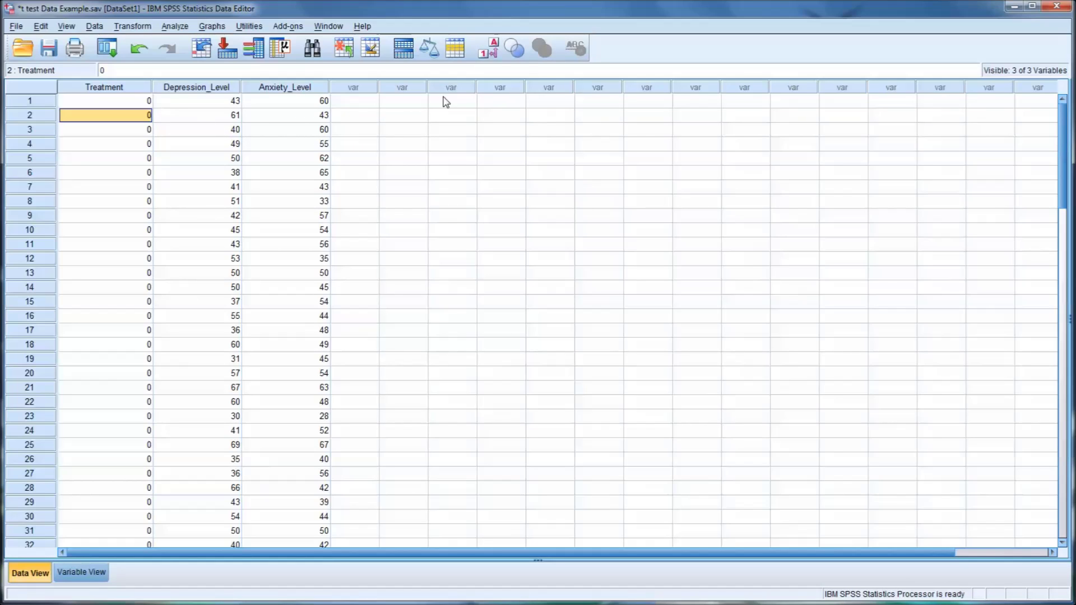
pyautogui.click(485, 55)
pyautogui.click(487, 54)
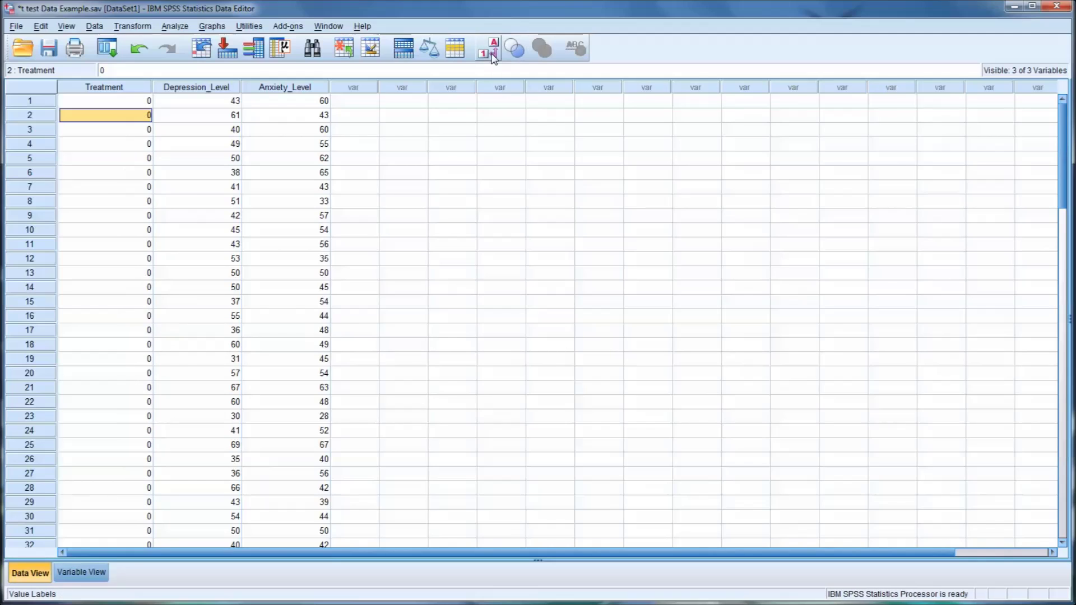
pyautogui.click(487, 53)
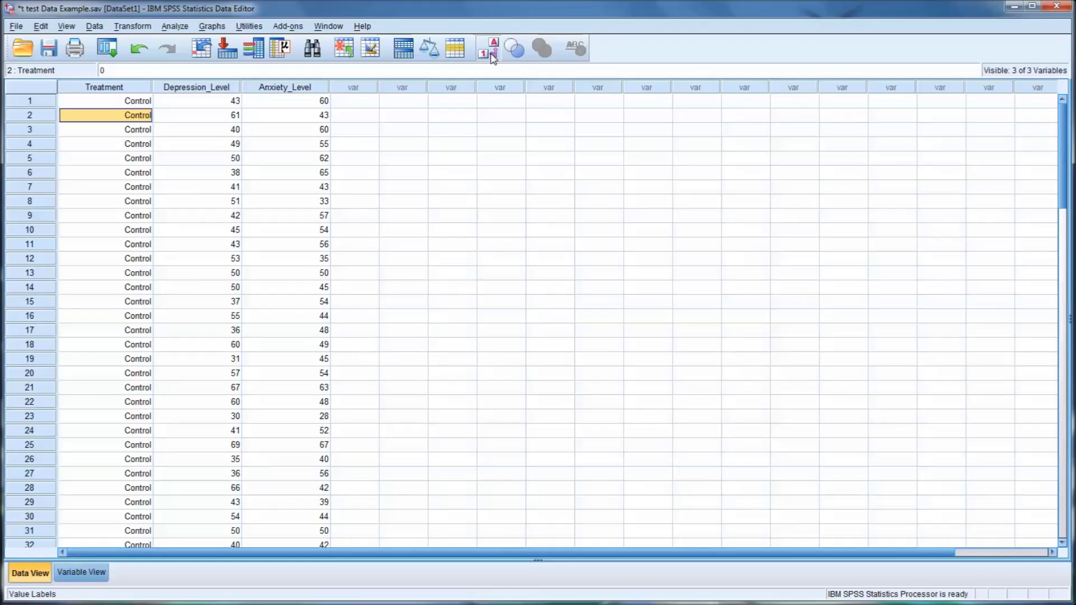
pyautogui.click(487, 54)
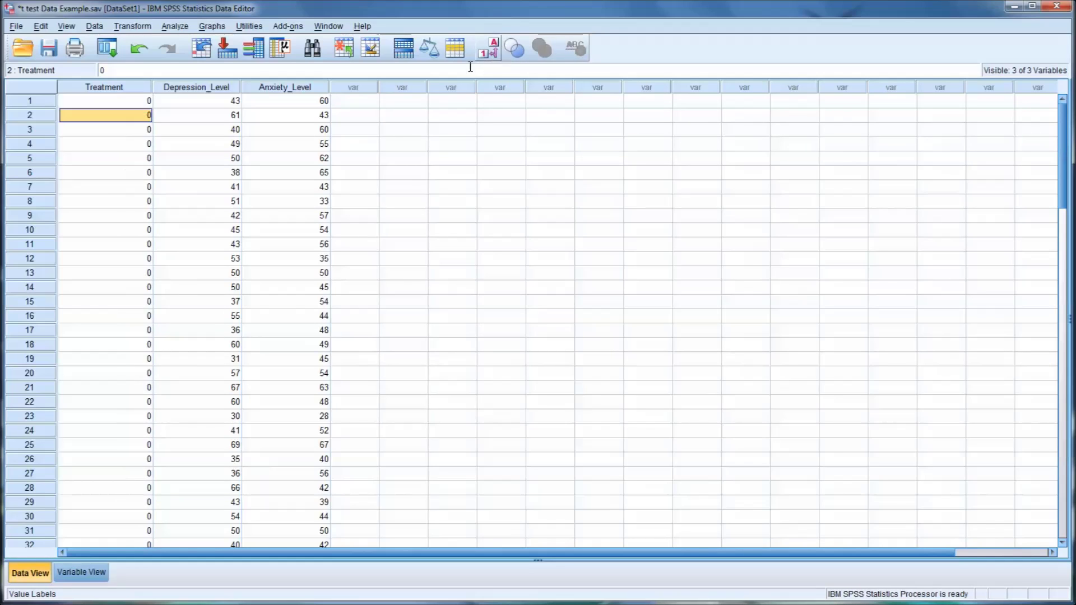
# - Show Treatment as group labels again and widen the Treatment column
pyautogui.moveTo(153, 88); pyautogui.dragTo(123, 87)
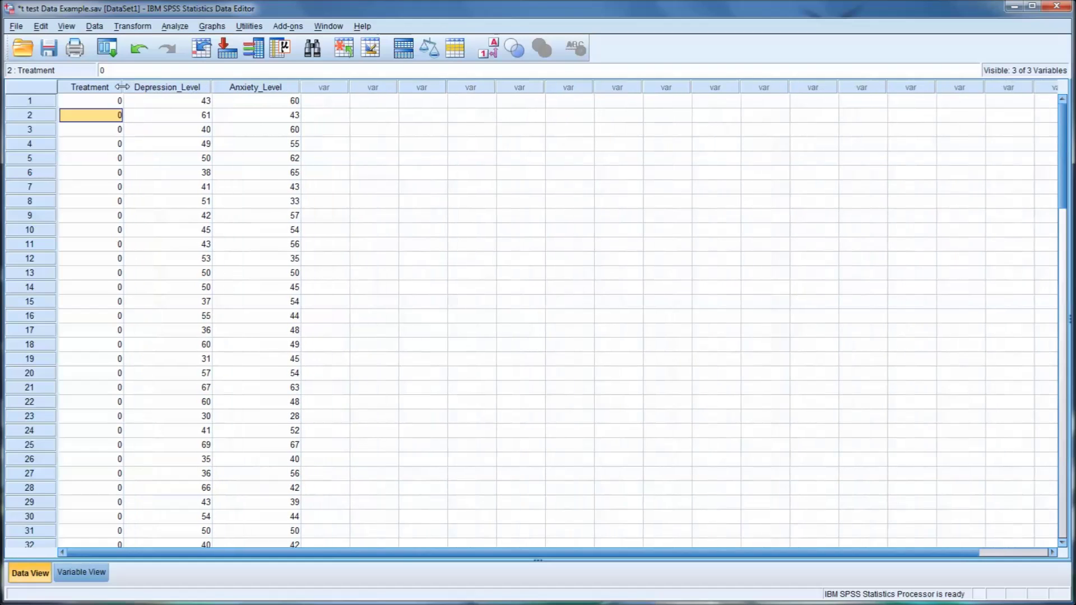
pyautogui.scroll(-9, 140, 179)
pyautogui.scroll(9, 129, 215)
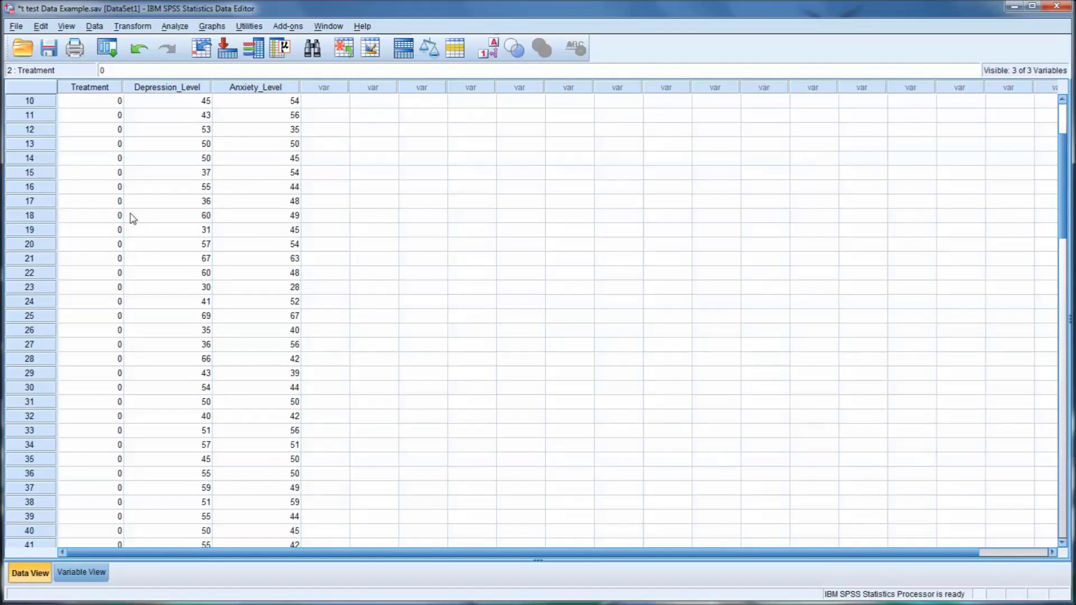
pyautogui.click(488, 50)
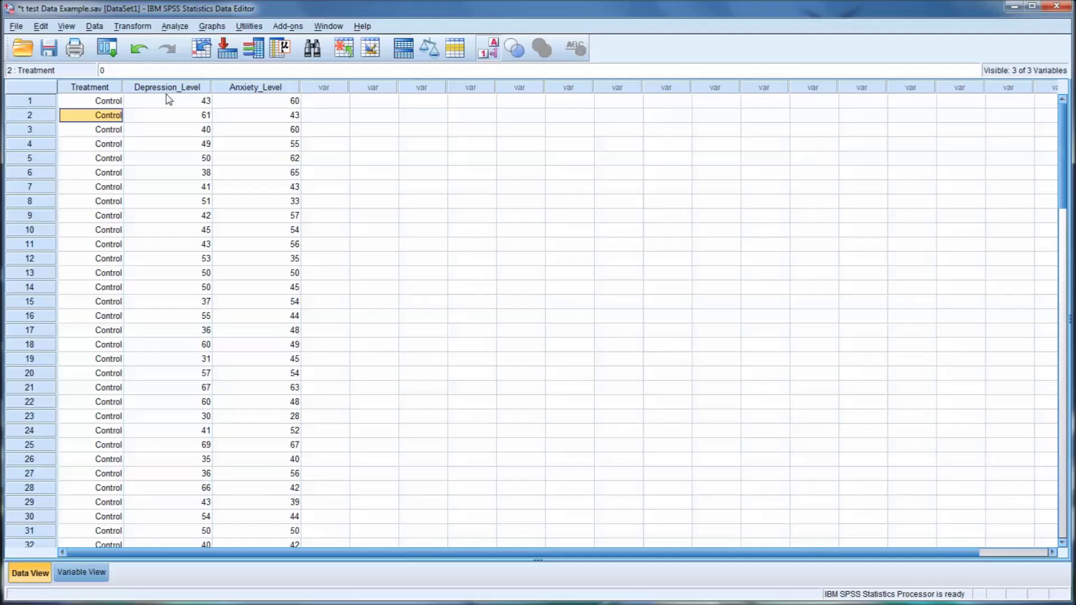
pyautogui.moveTo(123, 88); pyautogui.dragTo(158, 88)
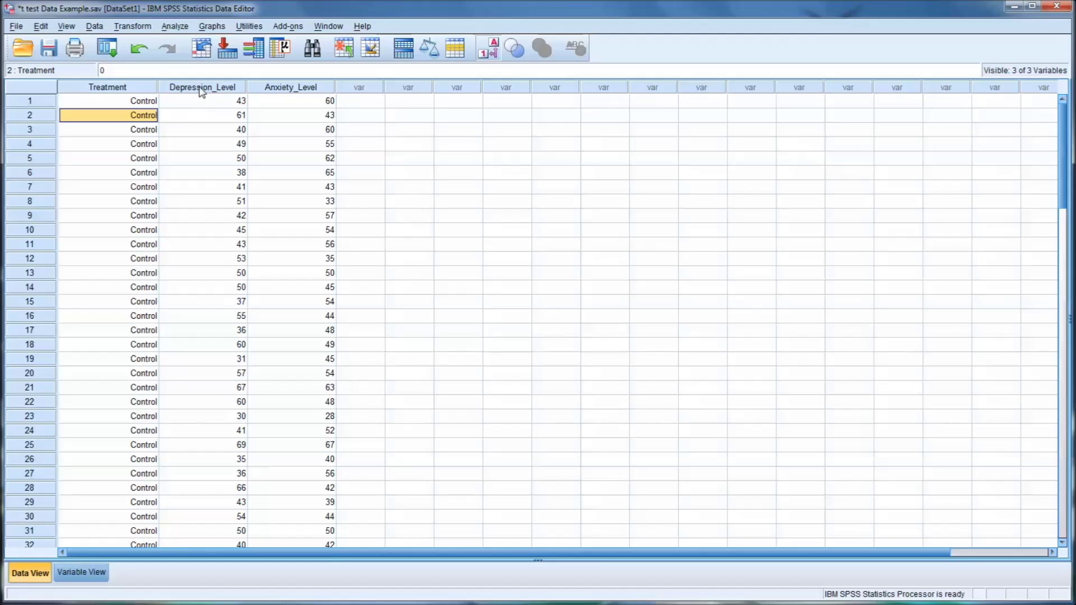
# - Scroll through the cases and select row 46's Depression_Level and Anxiety_Level values
pyautogui.scroll(-10, 213, 125)
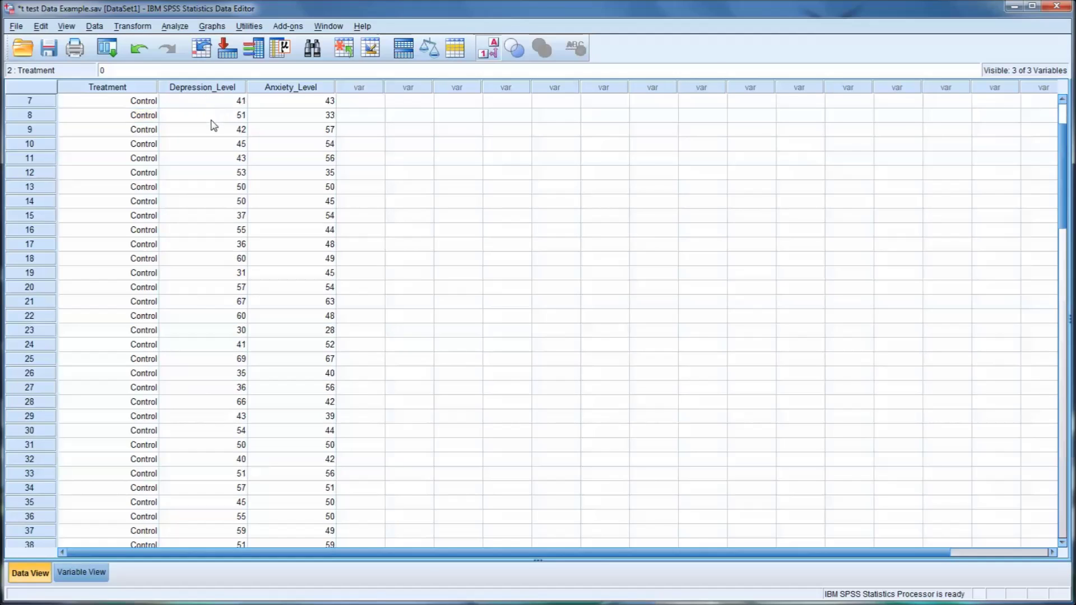
pyautogui.scroll(-5, 214, 124)
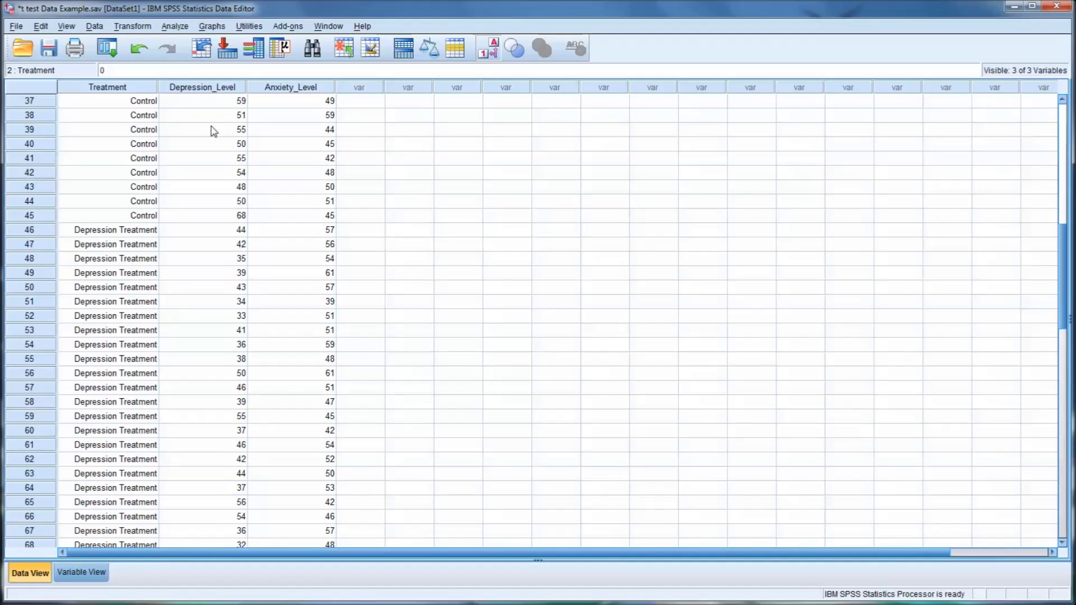
pyautogui.scroll(-5, 213, 131)
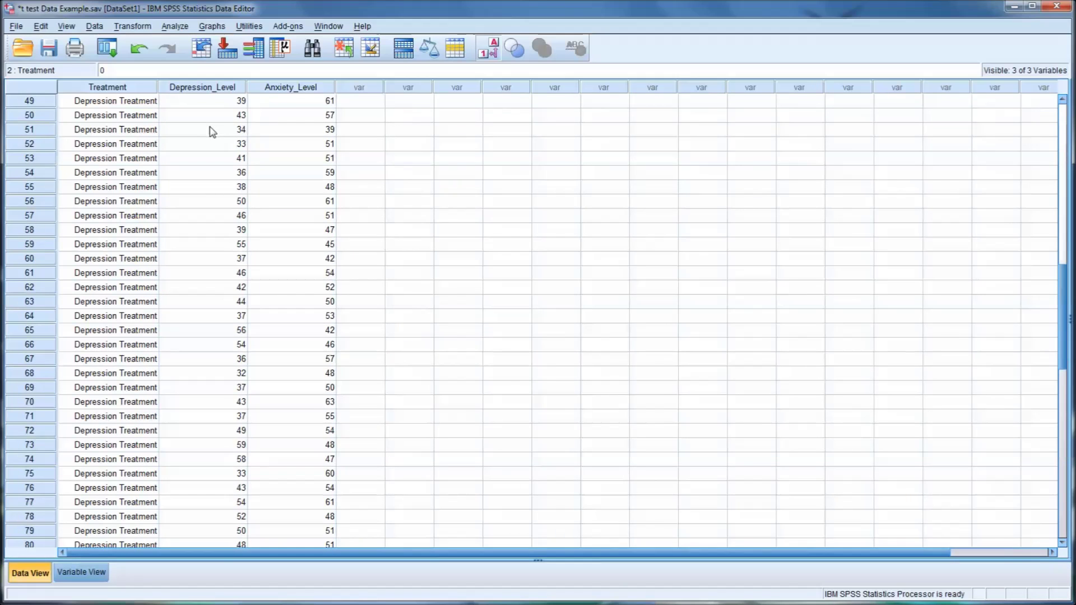
pyautogui.scroll(17, 209, 133)
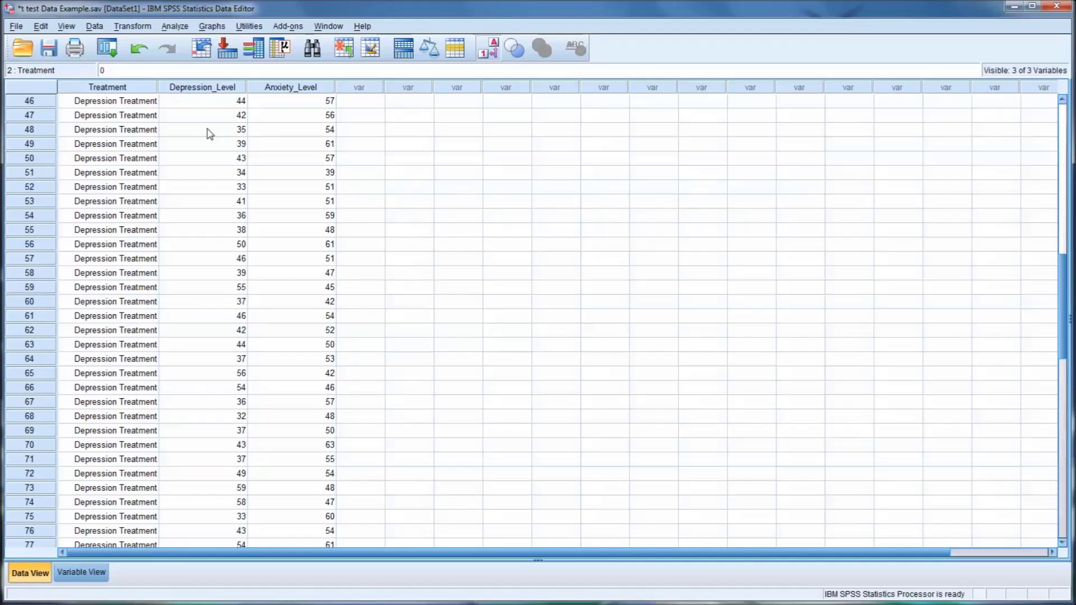
pyautogui.scroll(3, 210, 133)
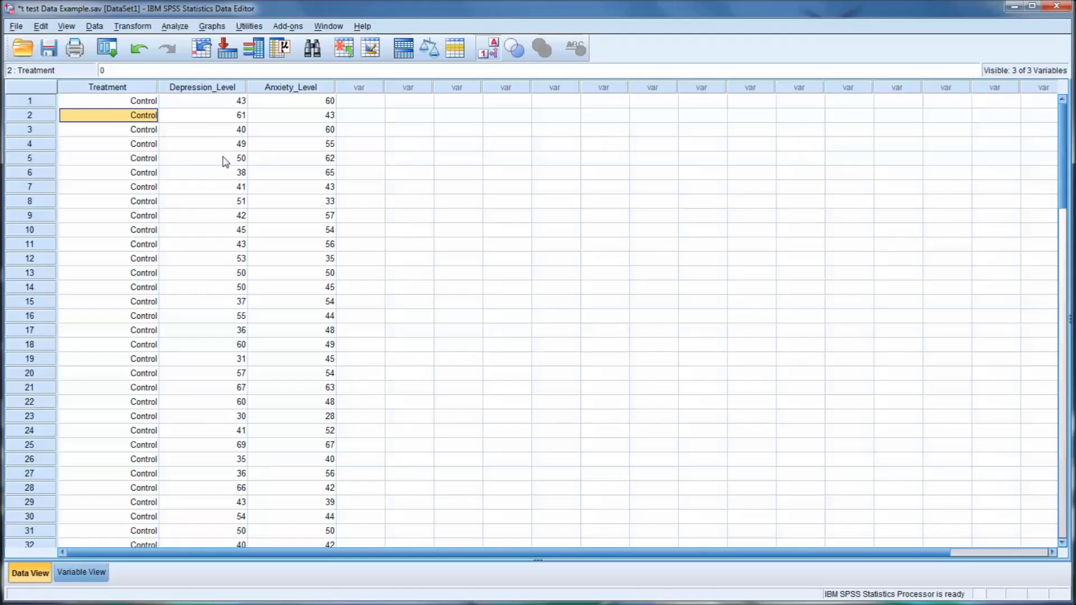
pyautogui.scroll(-10, 194, 162)
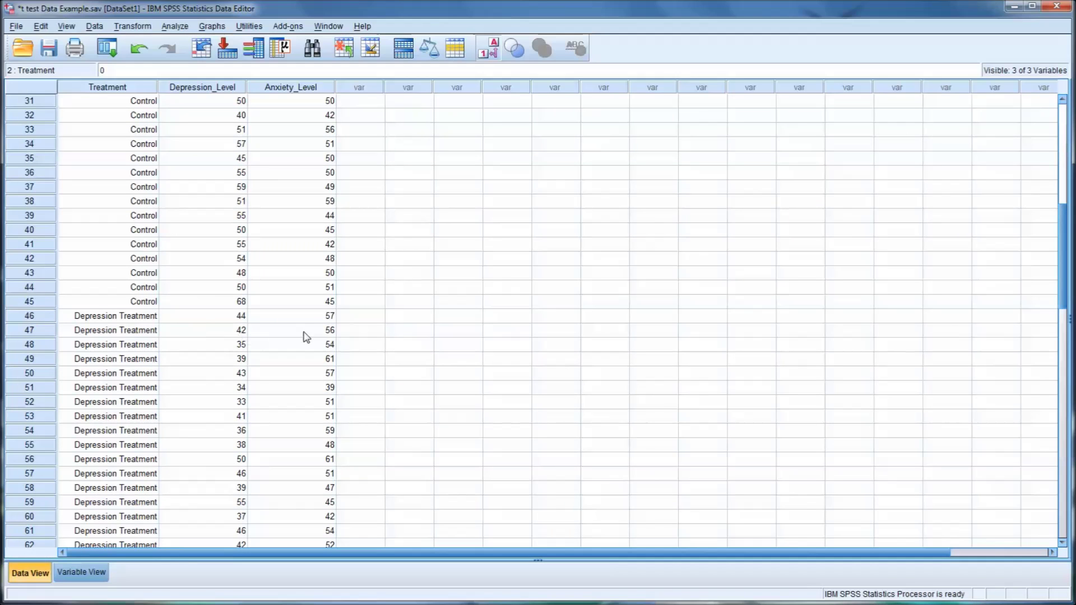
pyautogui.click(223, 316)
pyautogui.click(276, 317)
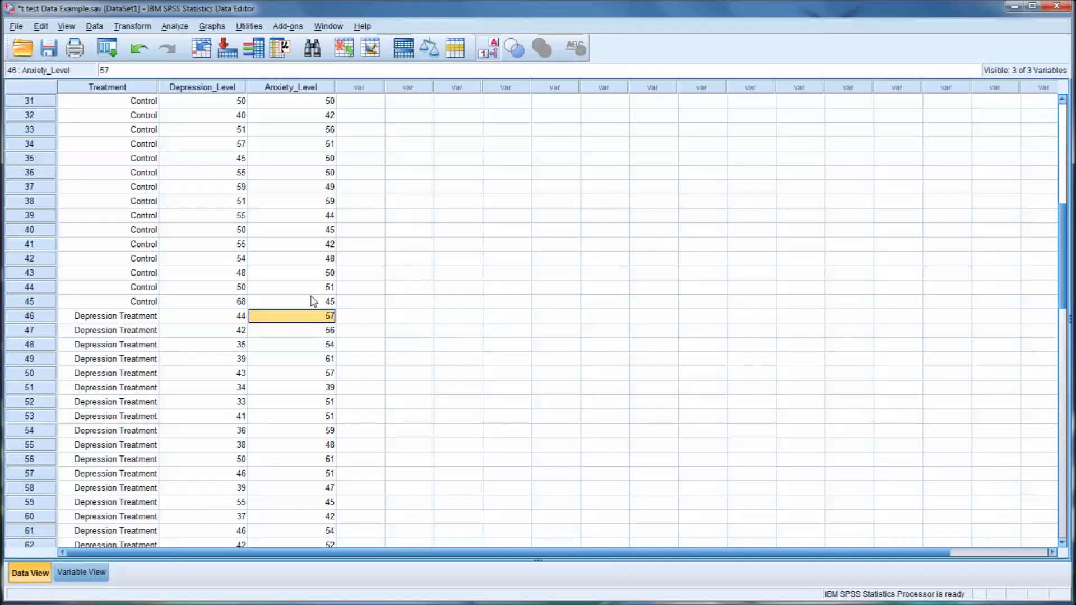
pyautogui.scroll(9, 314, 309)
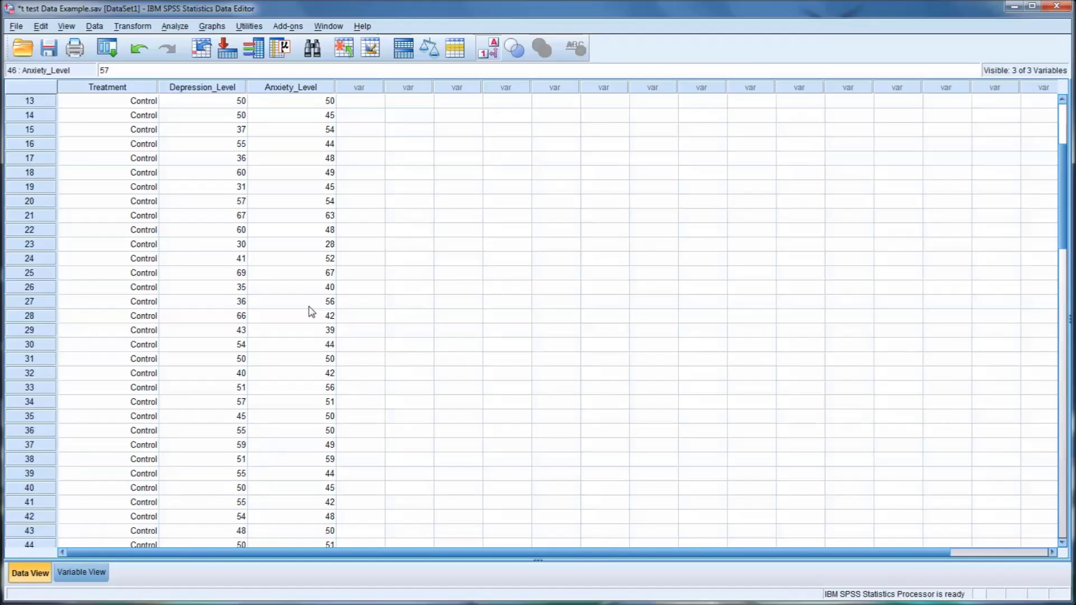
pyautogui.scroll(1, 312, 311)
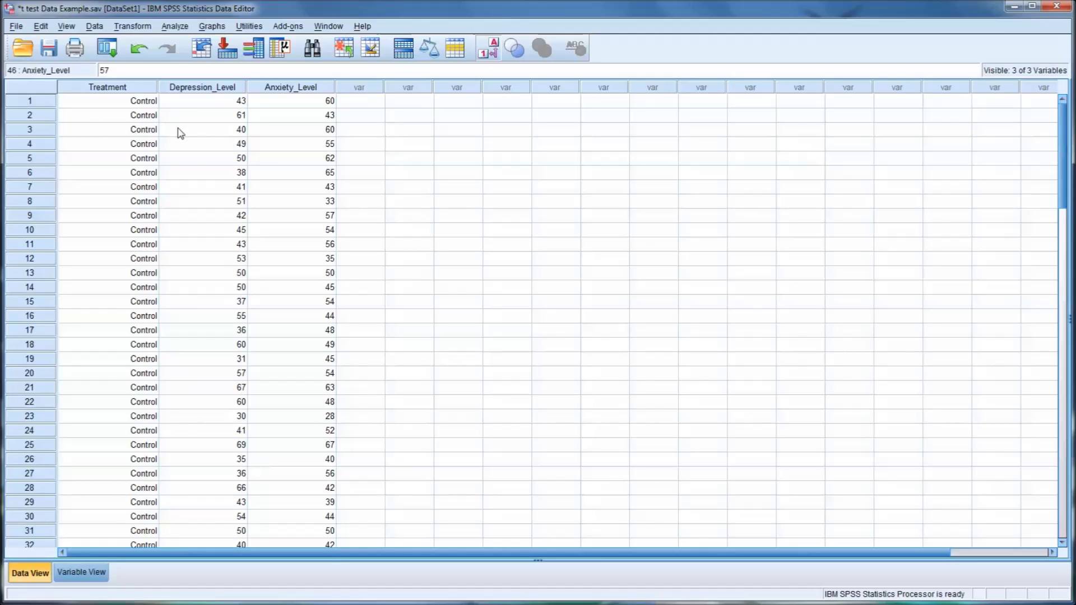
# - Review the Compare Means submenu again and dismiss it without choosing anything
pyautogui.click(181, 29)
pyautogui.moveTo(189, 103)
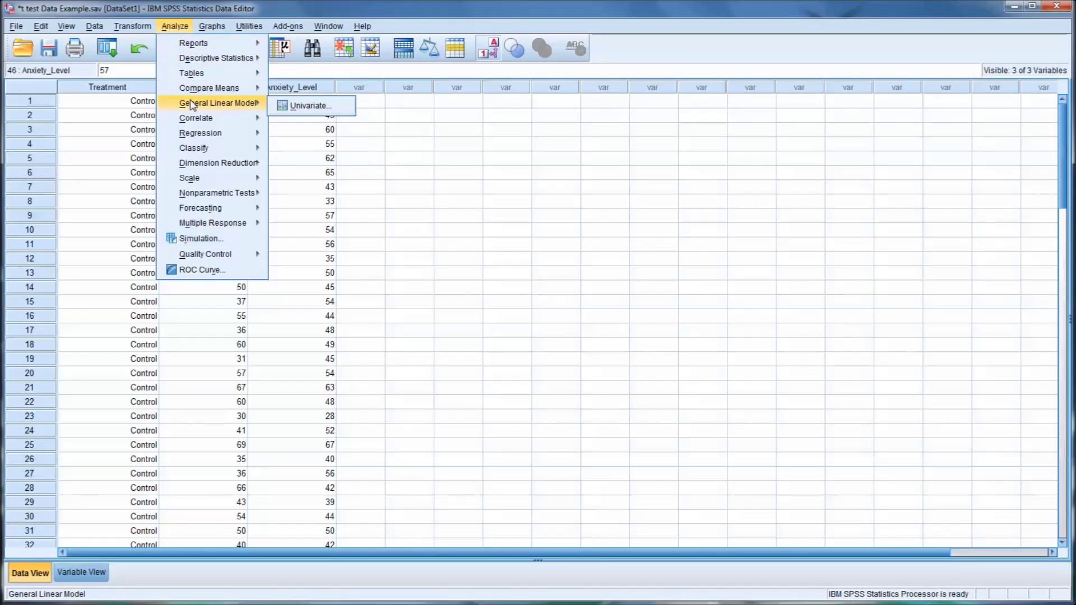
pyautogui.moveTo(239, 90)
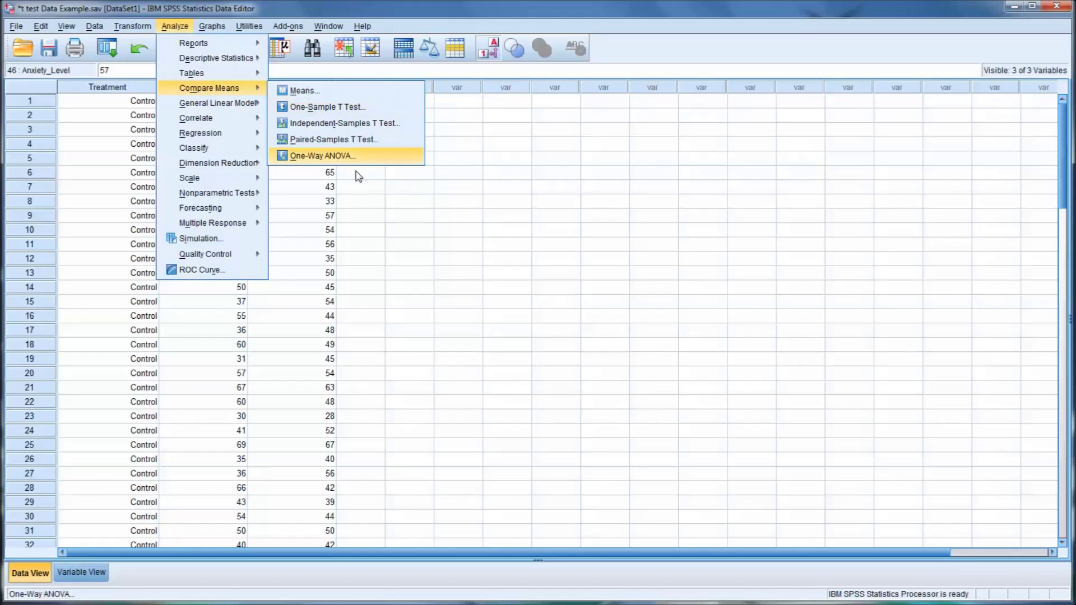
pyautogui.click(365, 202)
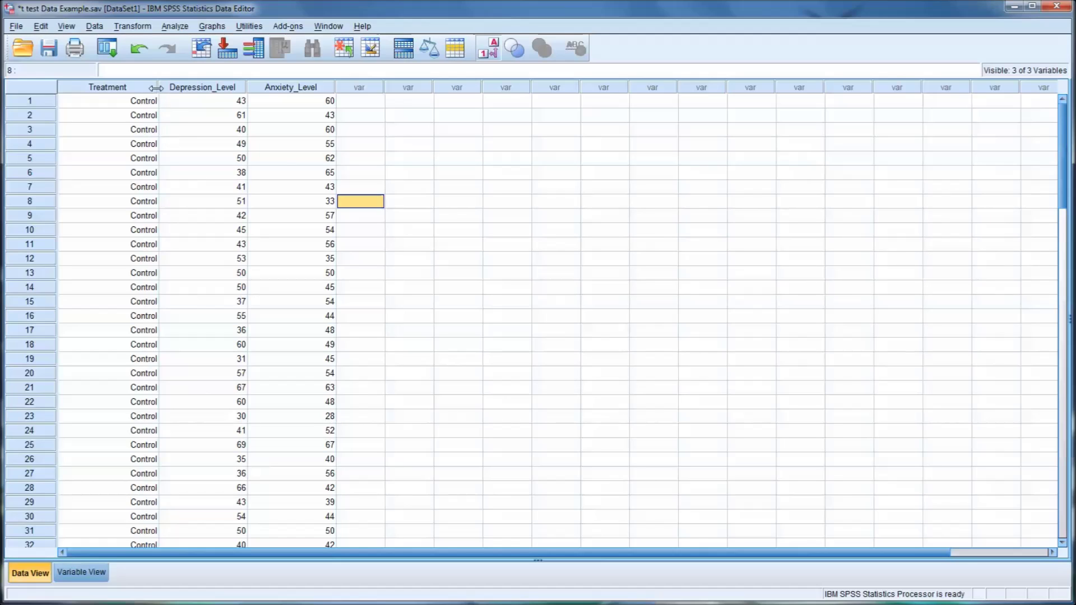
# - Narrow the Treatment column slightly and check the grid
pyautogui.moveTo(157, 88); pyautogui.dragTo(157, 88)
pyautogui.scroll(-9, 159, 146)
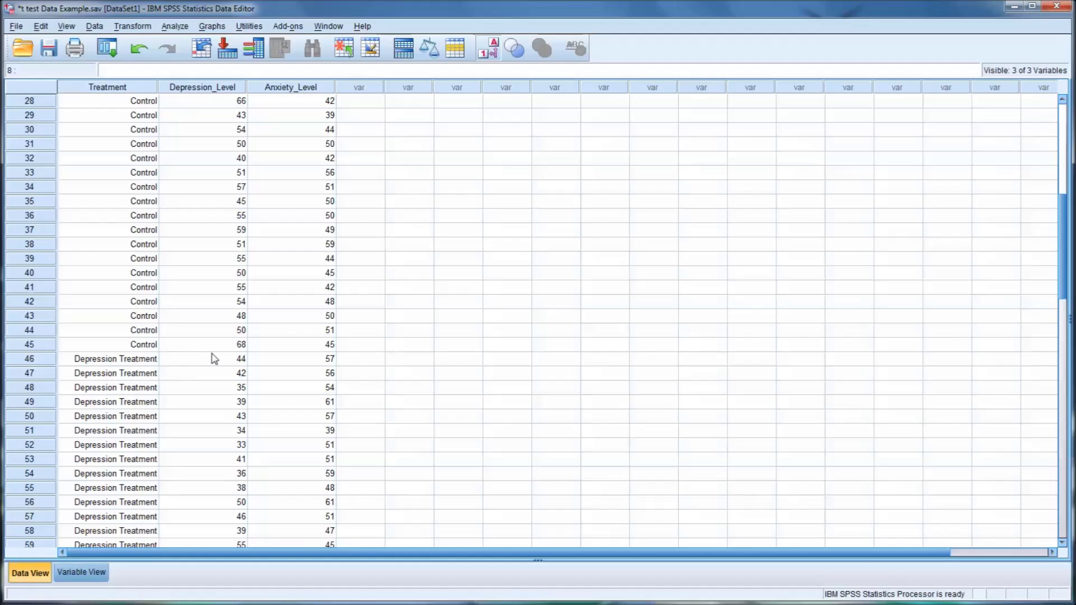
pyautogui.scroll(9, 215, 358)
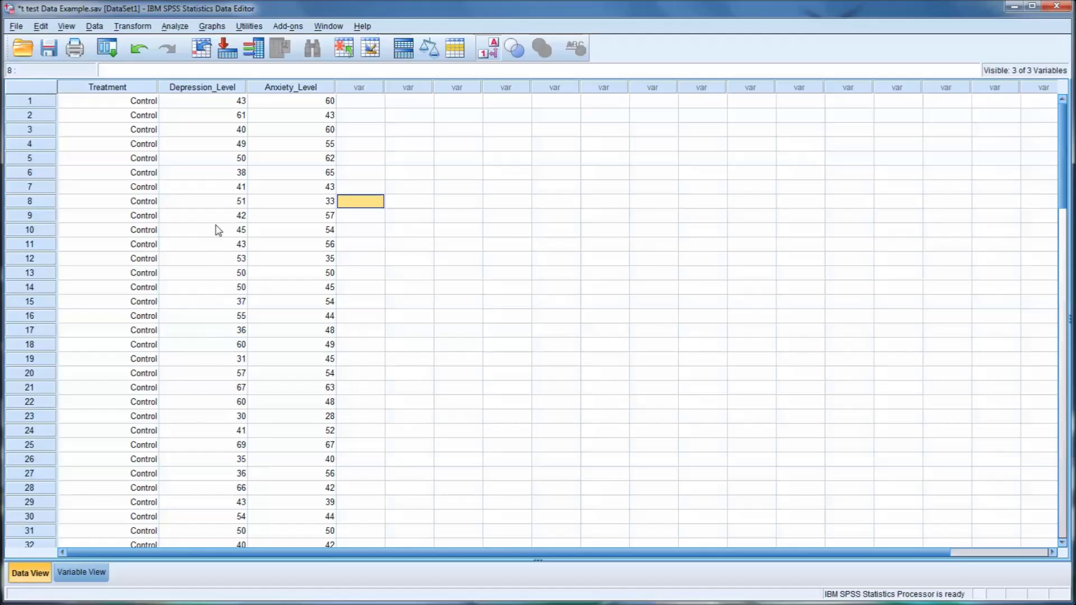
# - Highlight the Depression_Level and Anxiety_Level columns, select cell 1, then open the Analyze menu
pyautogui.click(212, 88)
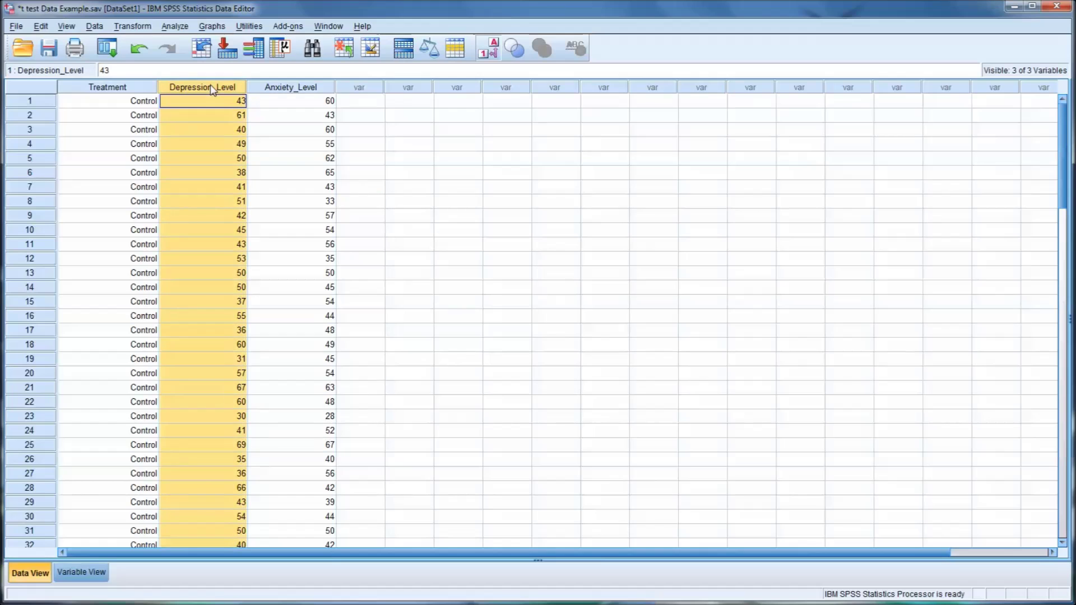
pyautogui.click(285, 88)
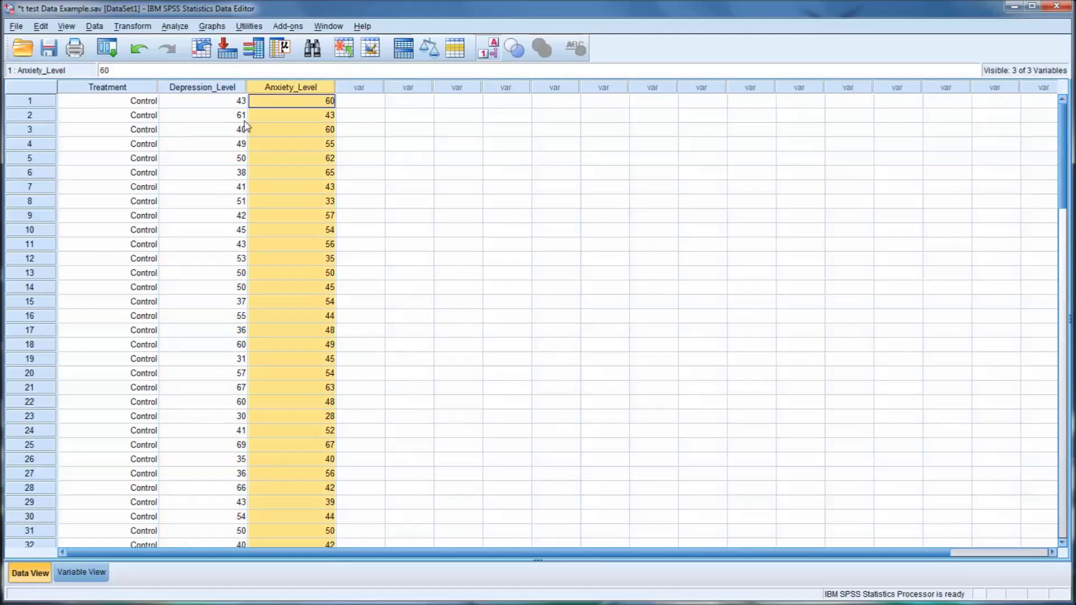
pyautogui.click(201, 88)
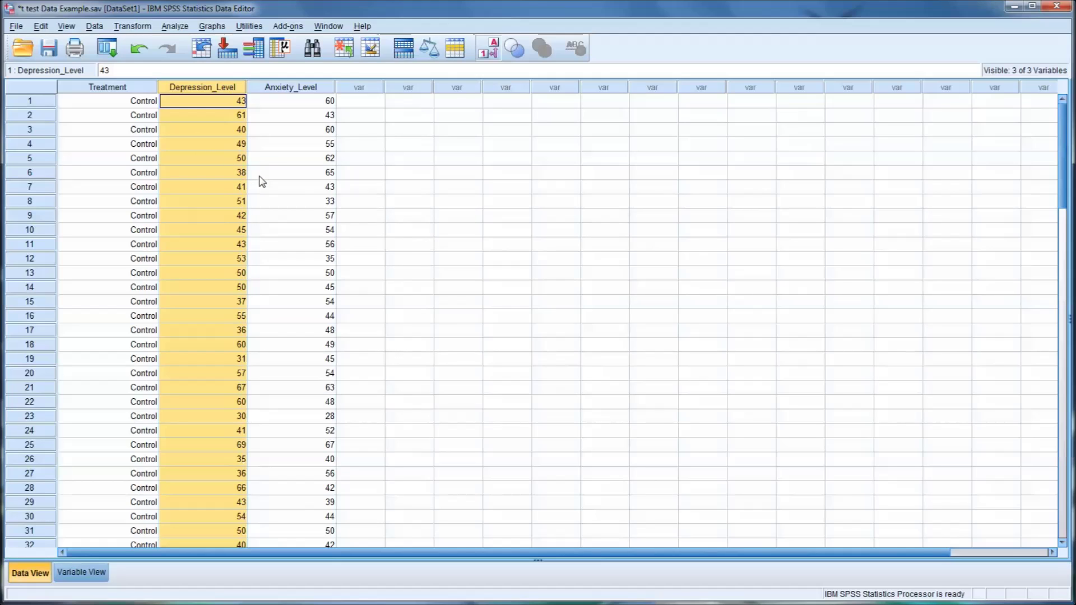
pyautogui.click(208, 106)
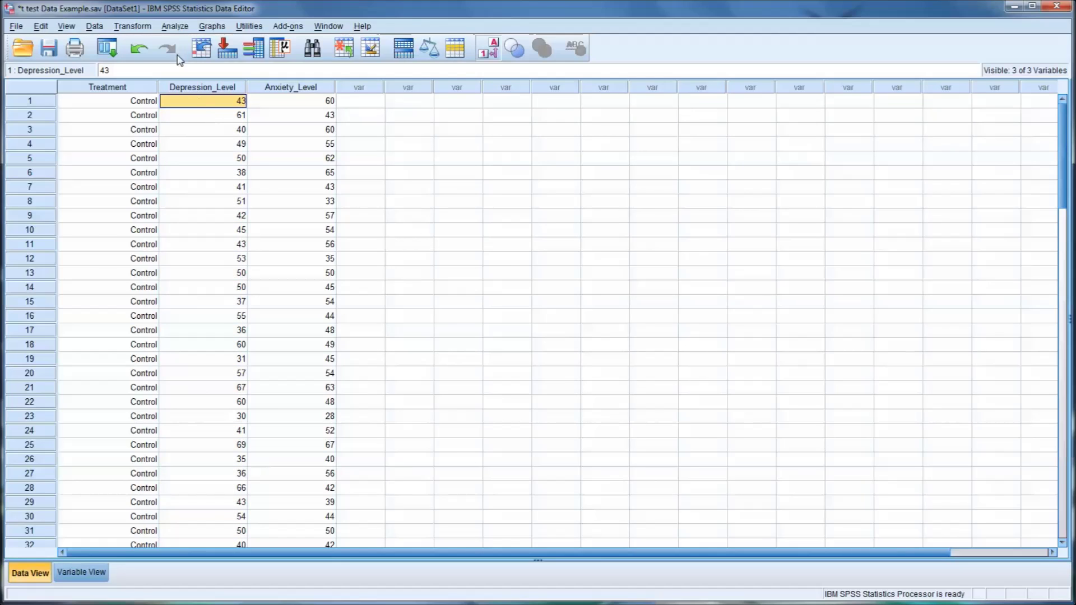
pyautogui.click(175, 26)
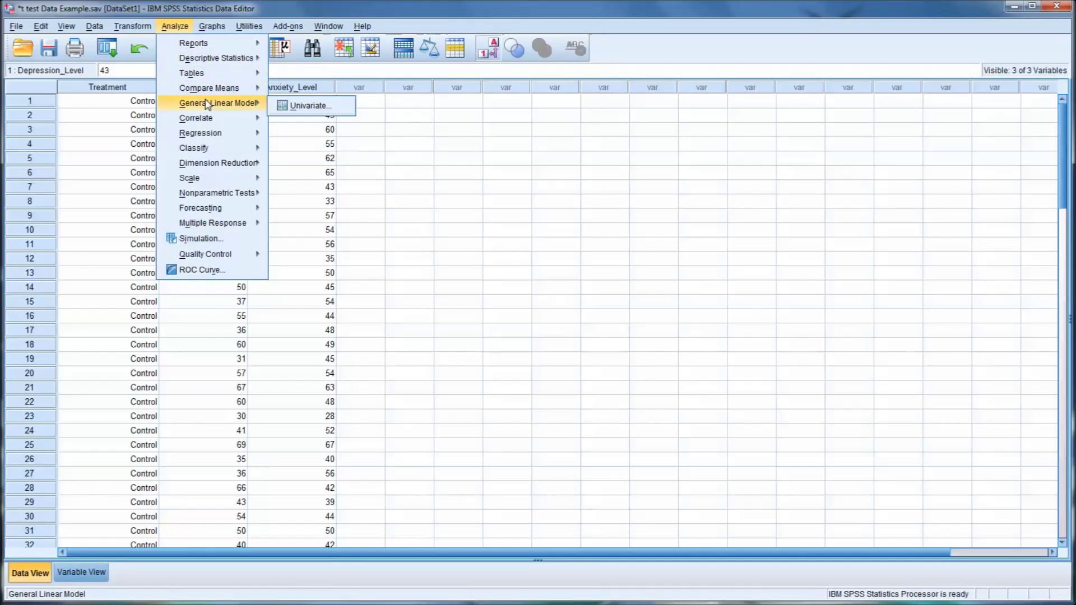
# - Start a One-Sample T Test and reset the earlier test settings
pyautogui.moveTo(210, 88)
pyautogui.click(308, 109)
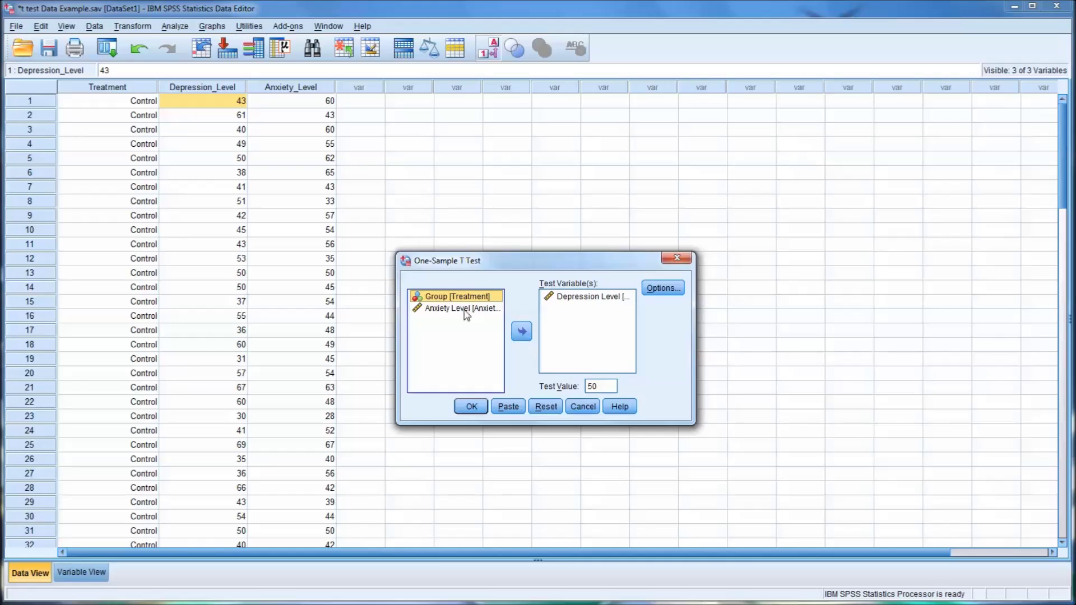
pyautogui.click(566, 297)
pyautogui.click(521, 331)
# - Test Depression Level against a test value of 50 at 95% confidence and run it
pyautogui.click(591, 385)
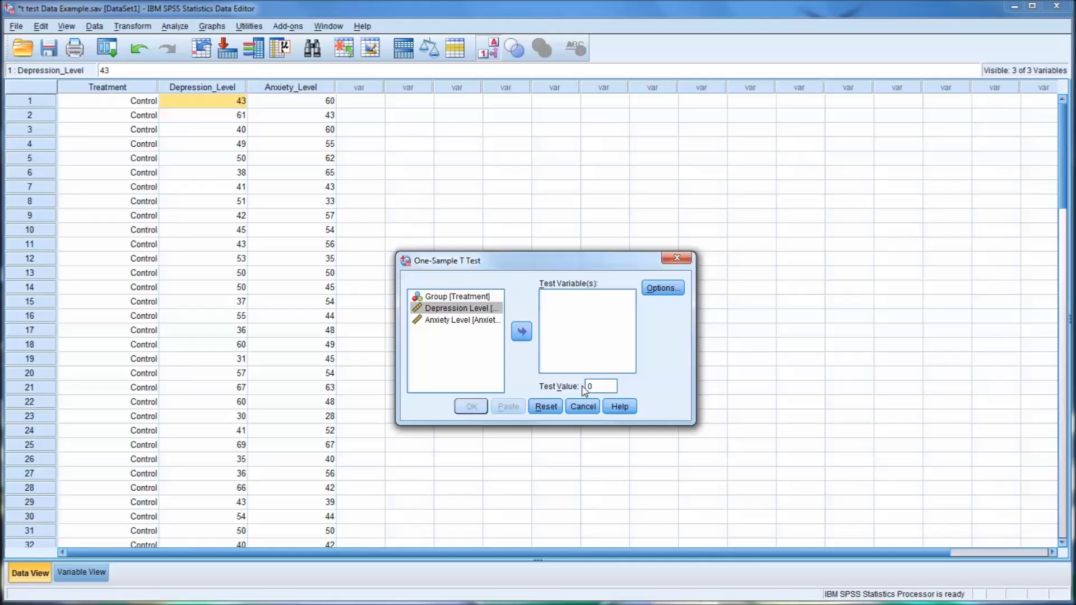
pyautogui.click(471, 354)
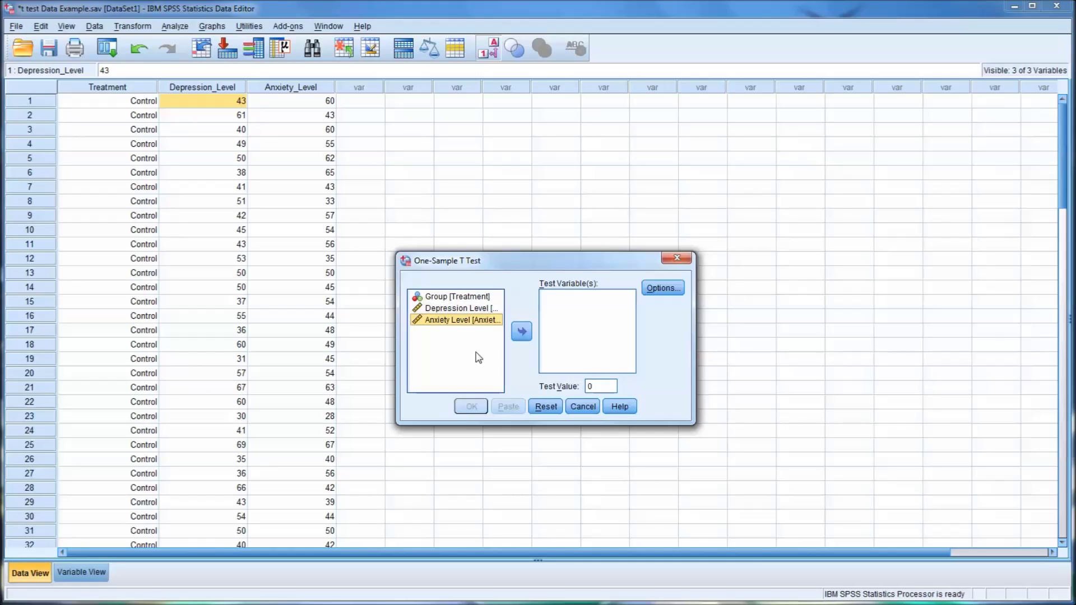
pyautogui.click(449, 310)
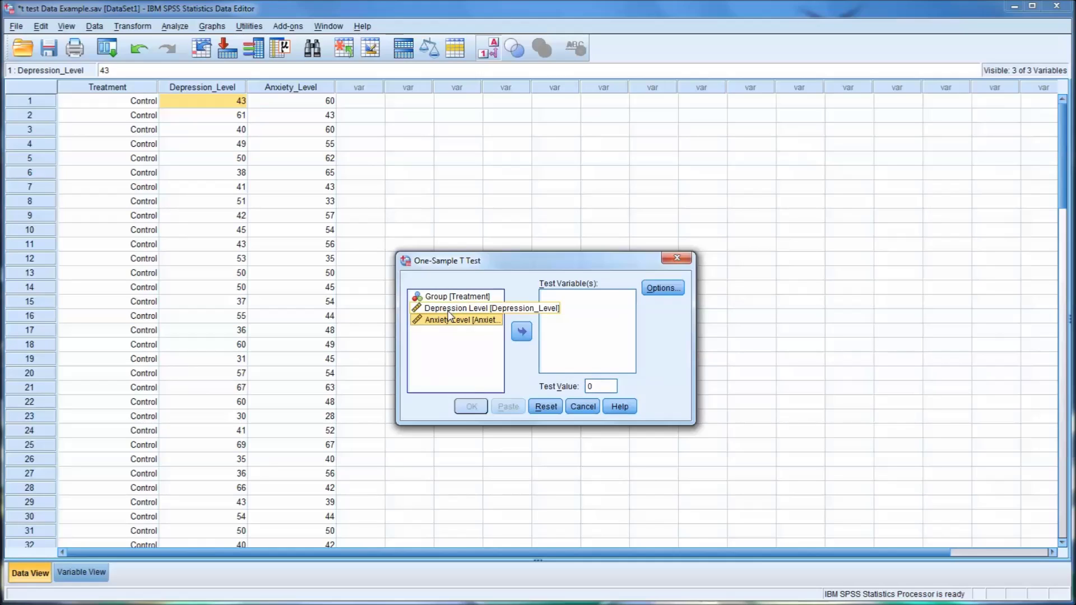
pyautogui.click(521, 333)
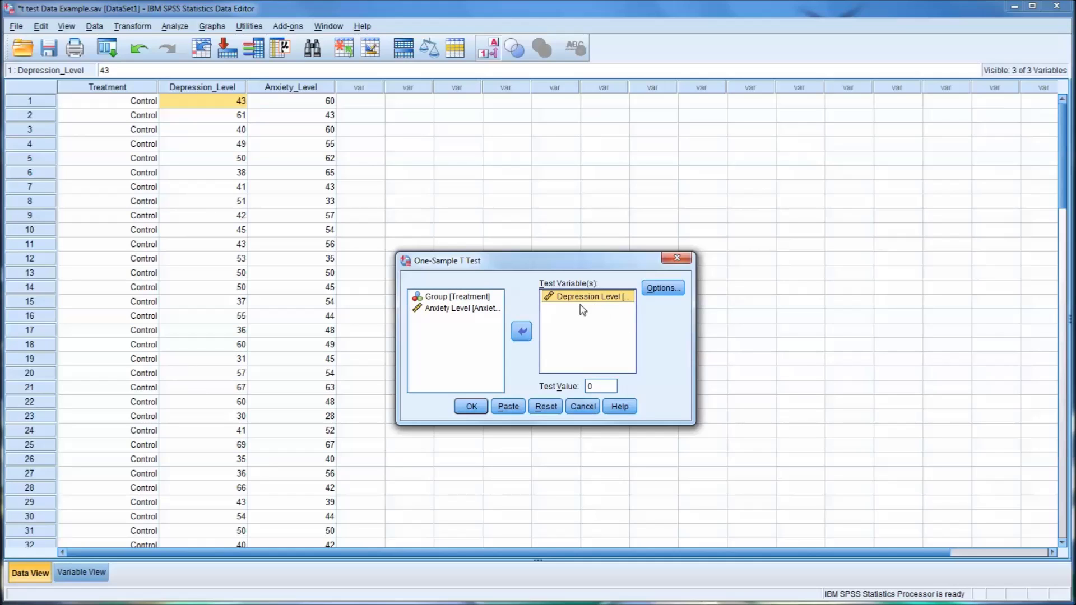
pyautogui.doubleClick(593, 386)
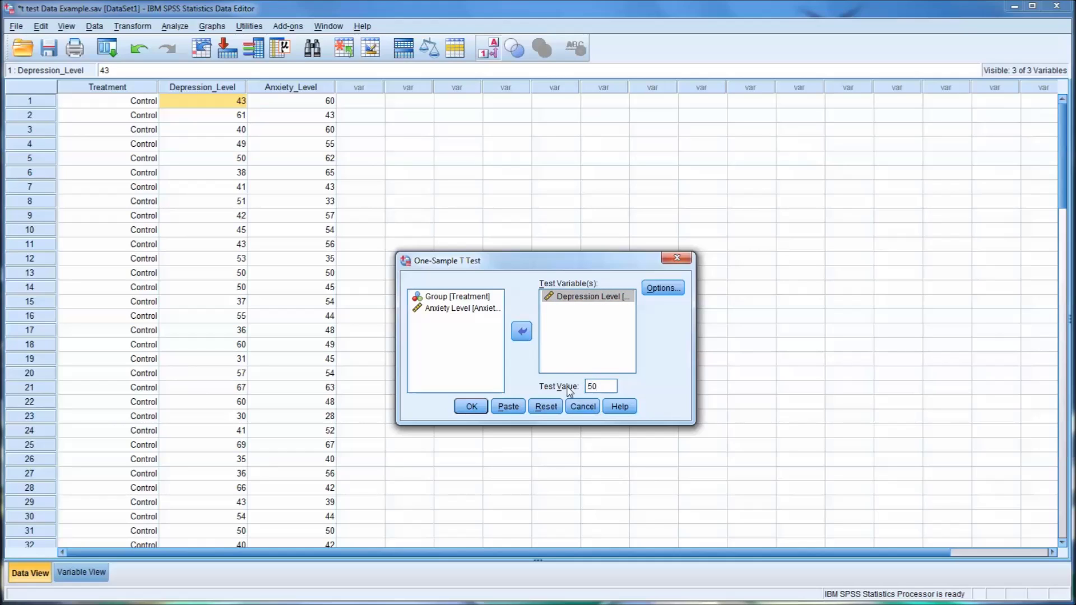
pyautogui.click(661, 289)
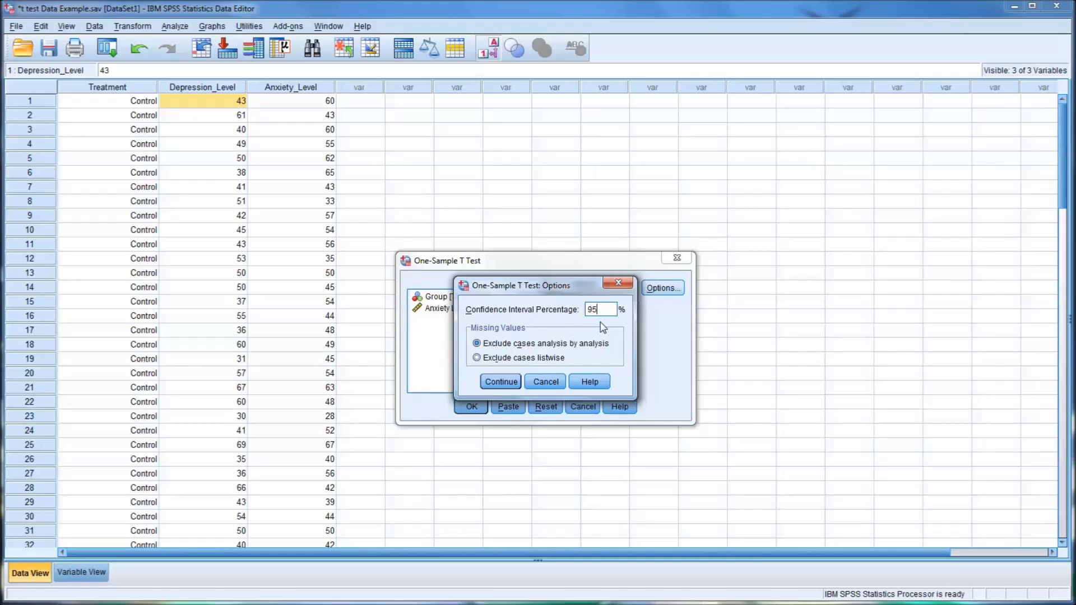
pyautogui.click(499, 384)
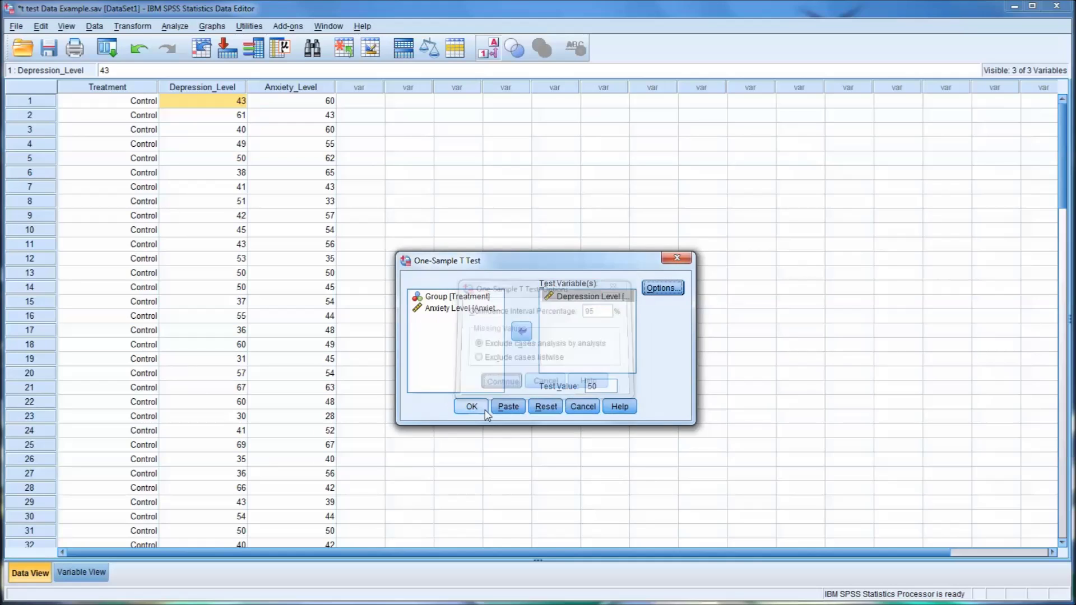
pyautogui.click(471, 406)
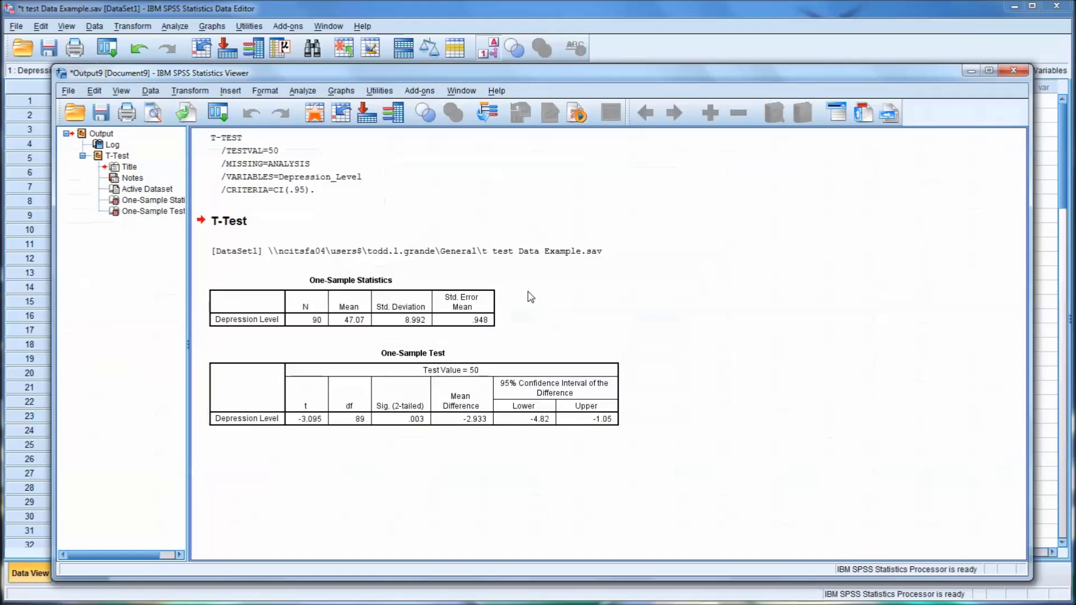
pyautogui.moveTo(510, 64); pyautogui.dragTo(502, 53)
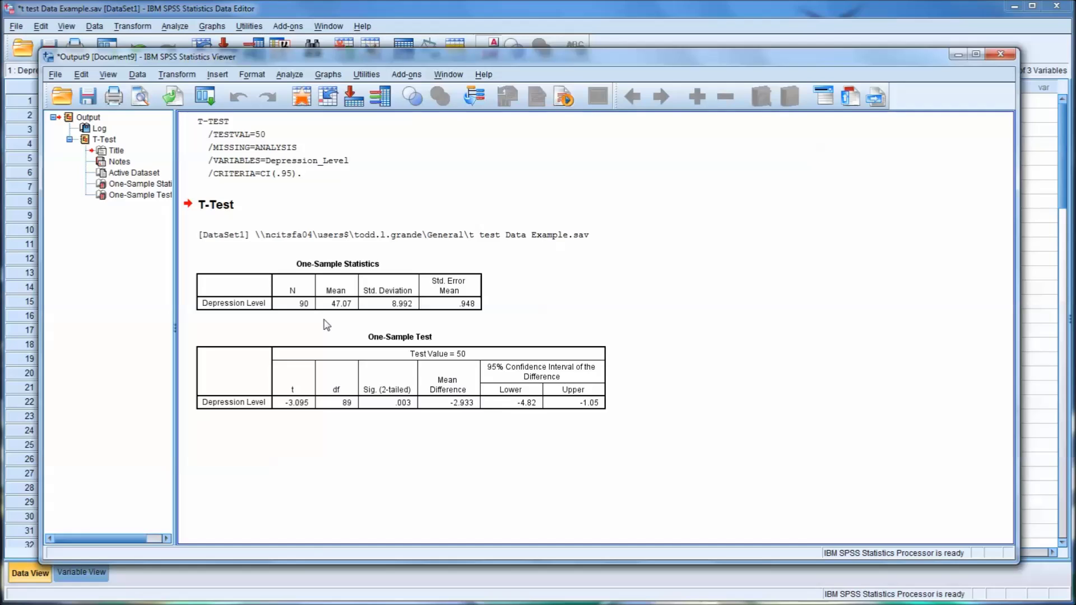
pyautogui.click(357, 334)
pyautogui.click(289, 307)
# - Return to the data grid and start an Independent-Samples T Test
pyautogui.click(439, 13)
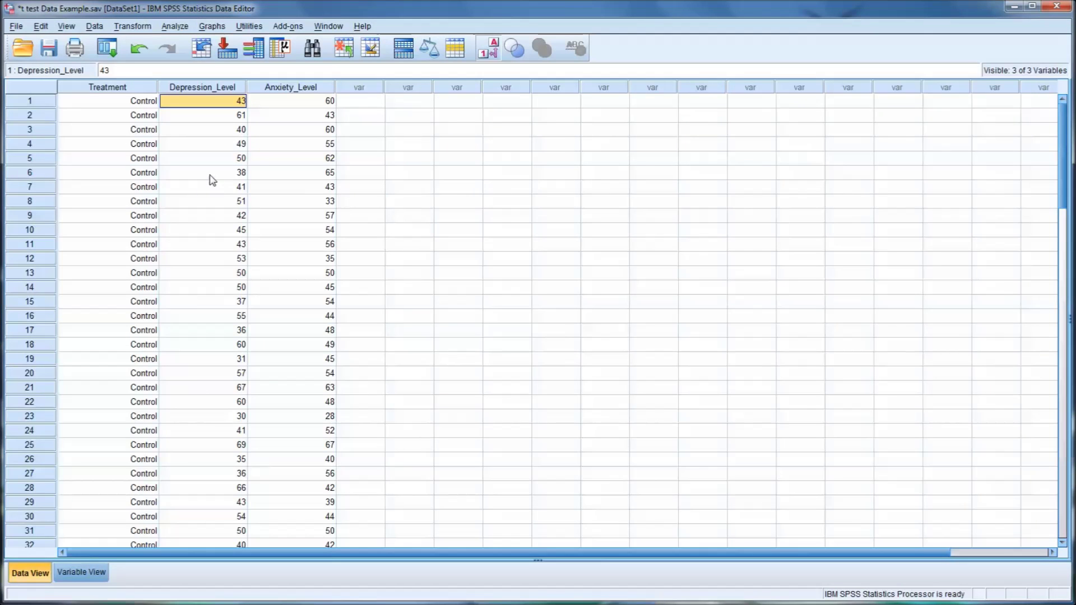
pyautogui.click(175, 28)
pyautogui.moveTo(209, 94)
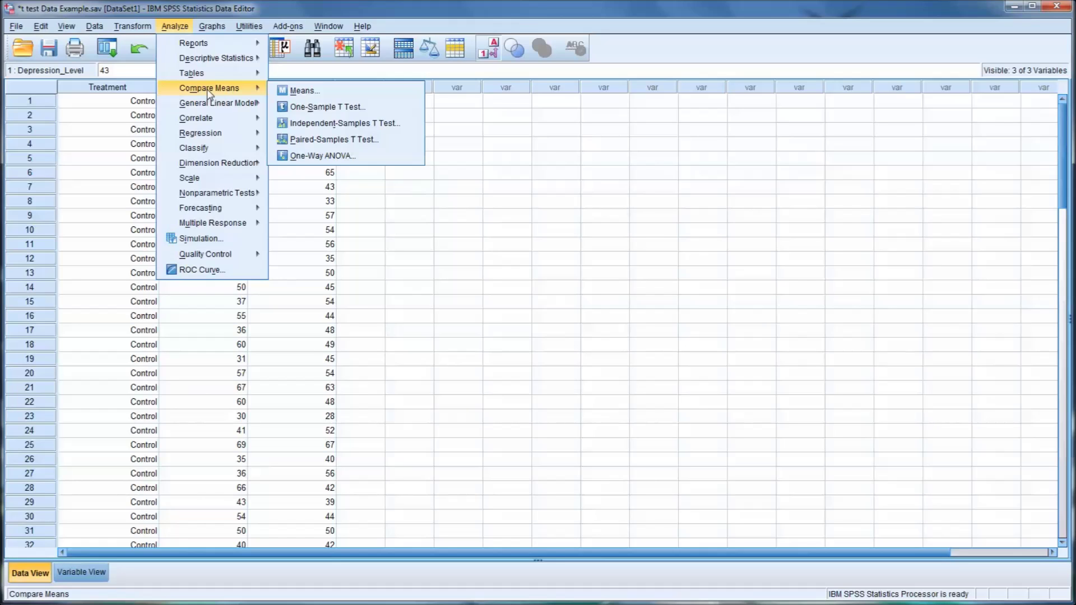
pyautogui.click(317, 123)
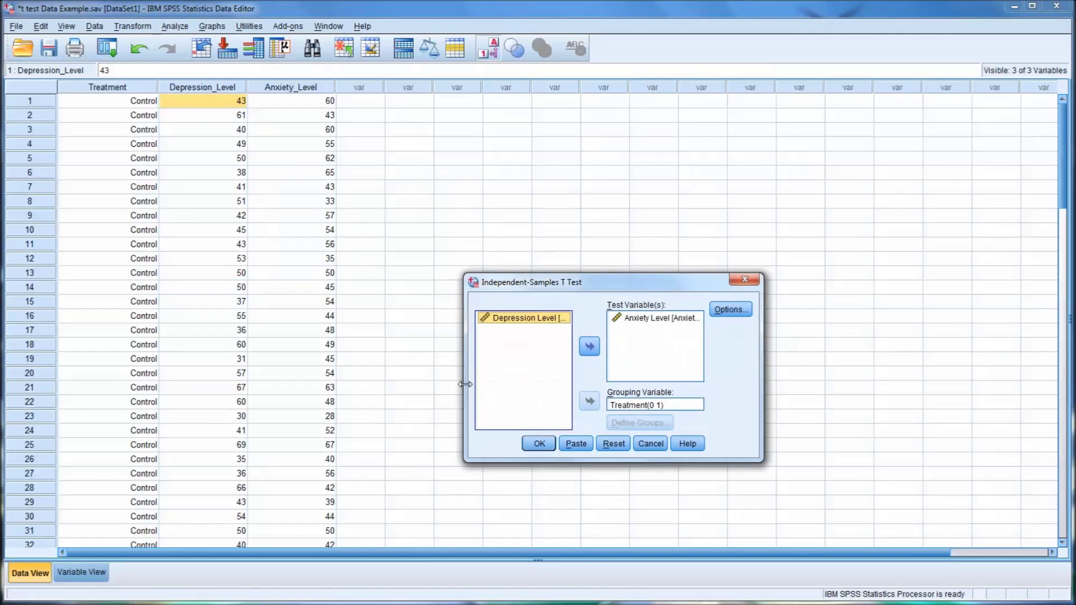
# - Swap Anxiety Level for Depression Level as test variable, with Treatment as grouping variable
pyautogui.click(656, 405)
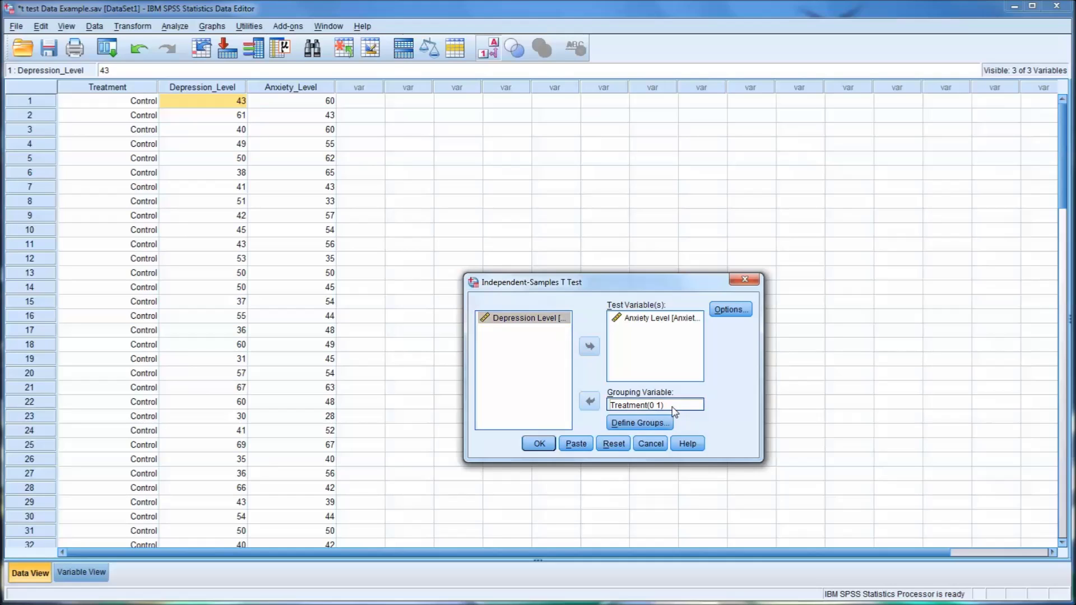
pyautogui.click(590, 402)
pyautogui.click(623, 320)
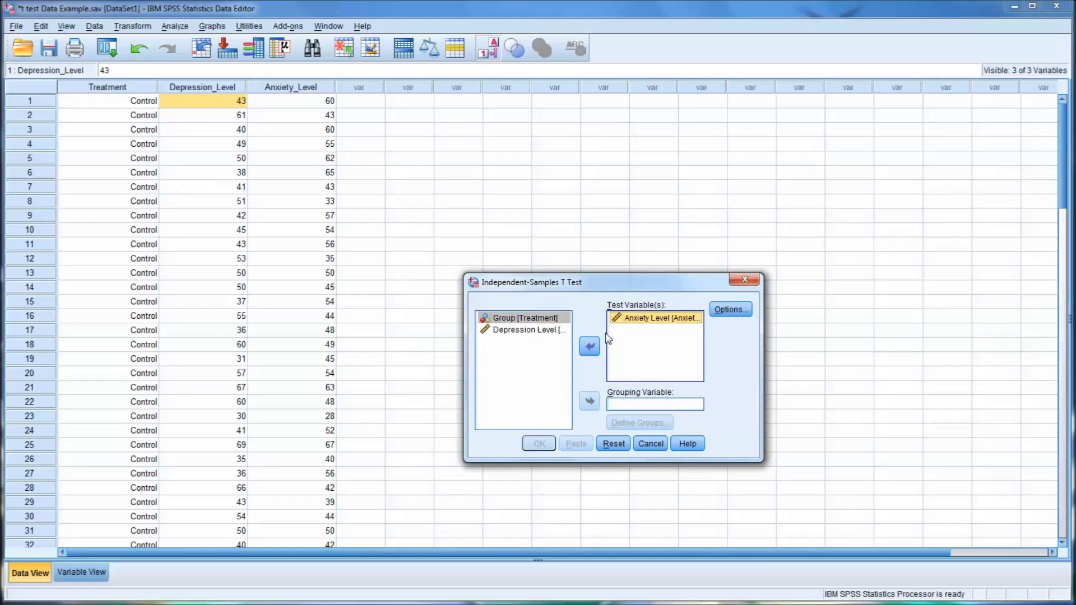
pyautogui.click(589, 346)
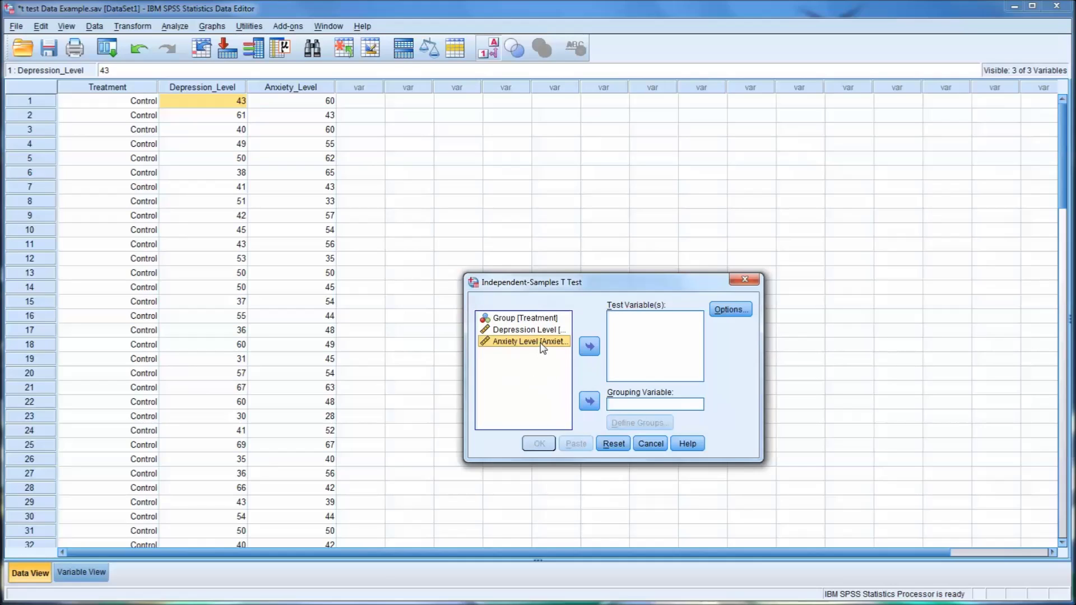
pyautogui.click(514, 331)
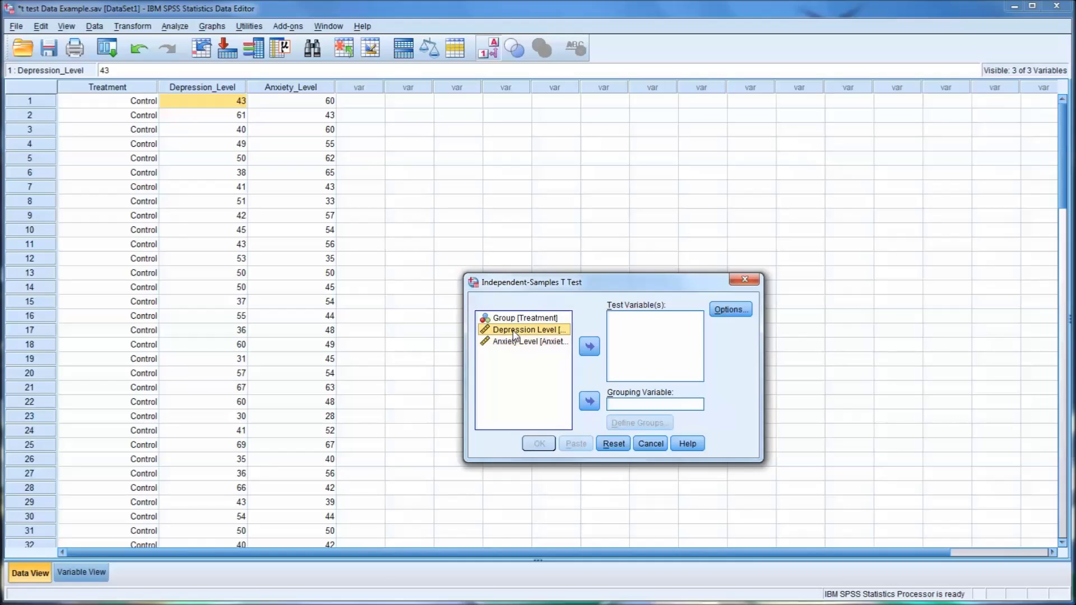
pyautogui.click(589, 347)
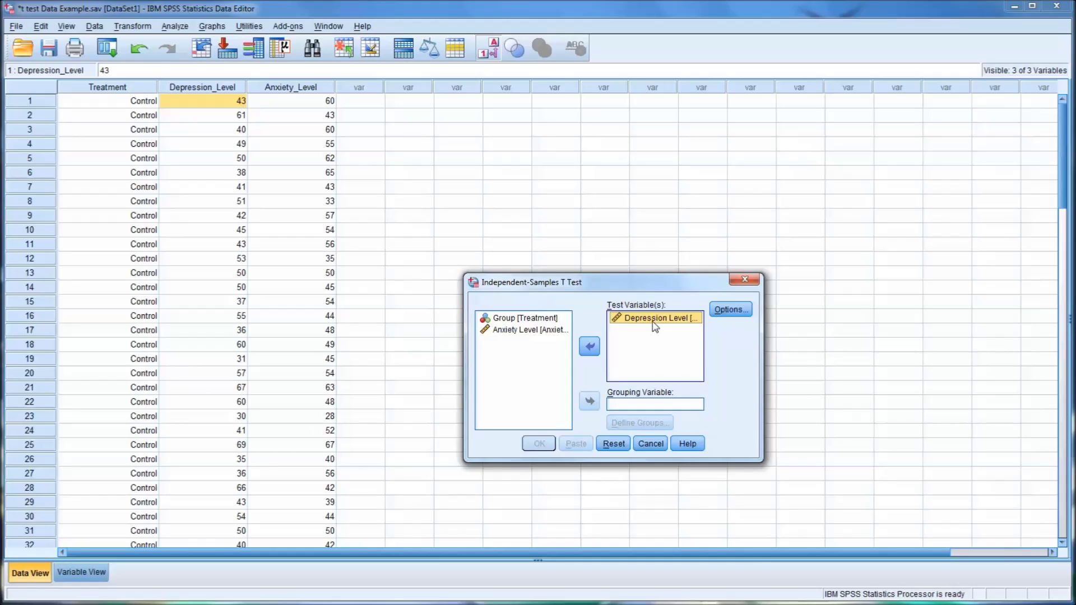
pyautogui.click(514, 319)
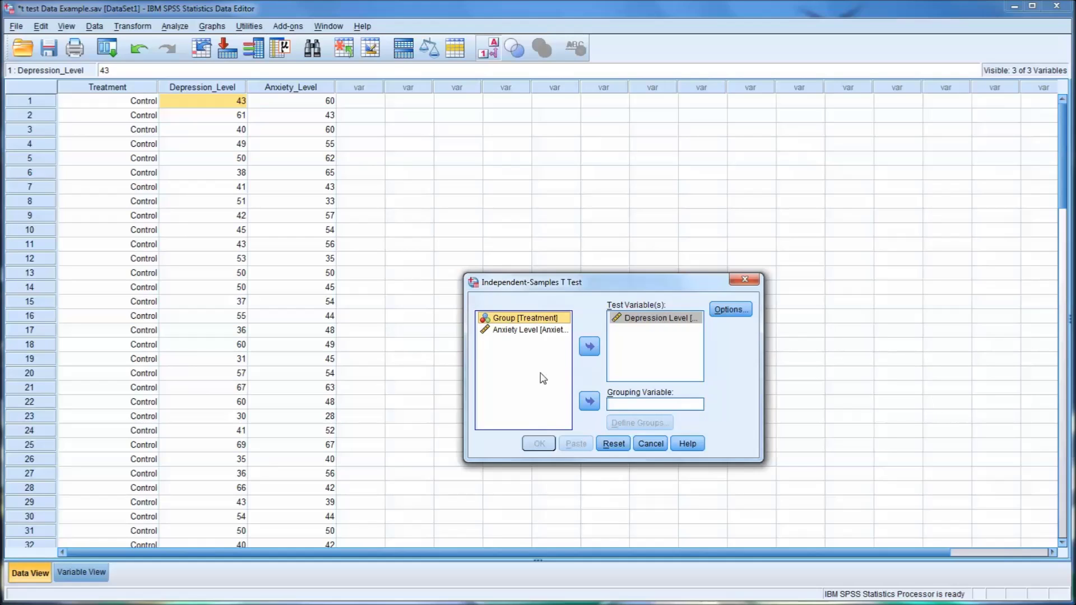
pyautogui.click(590, 401)
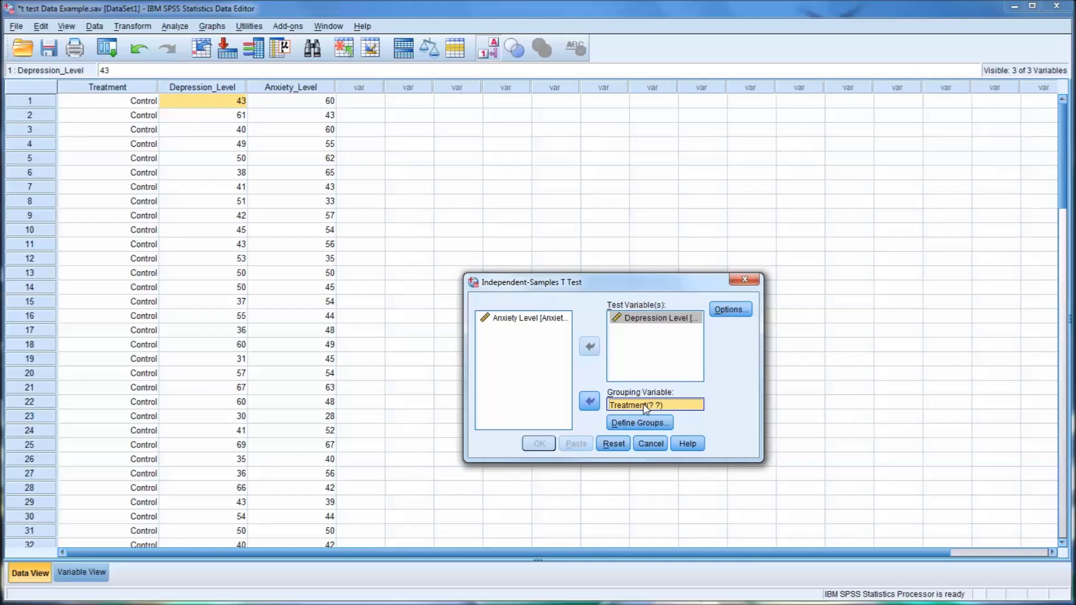
# - Define Treatment groups 0 and 1, keep the 95% confidence options, and run the test
pyautogui.click(641, 424)
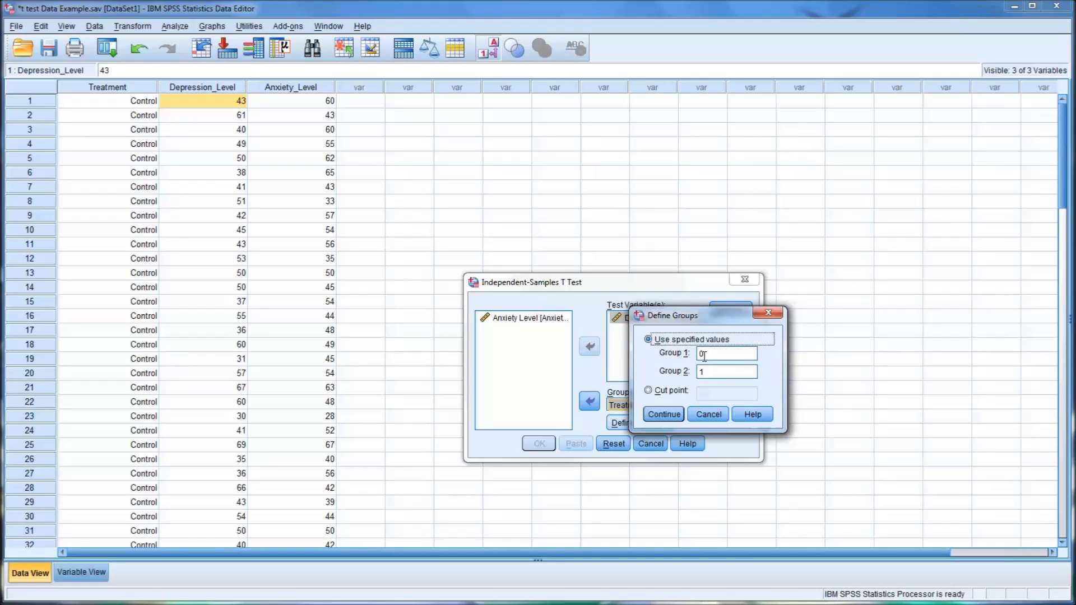
pyautogui.moveTo(706, 356); pyautogui.dragTo(700, 356)
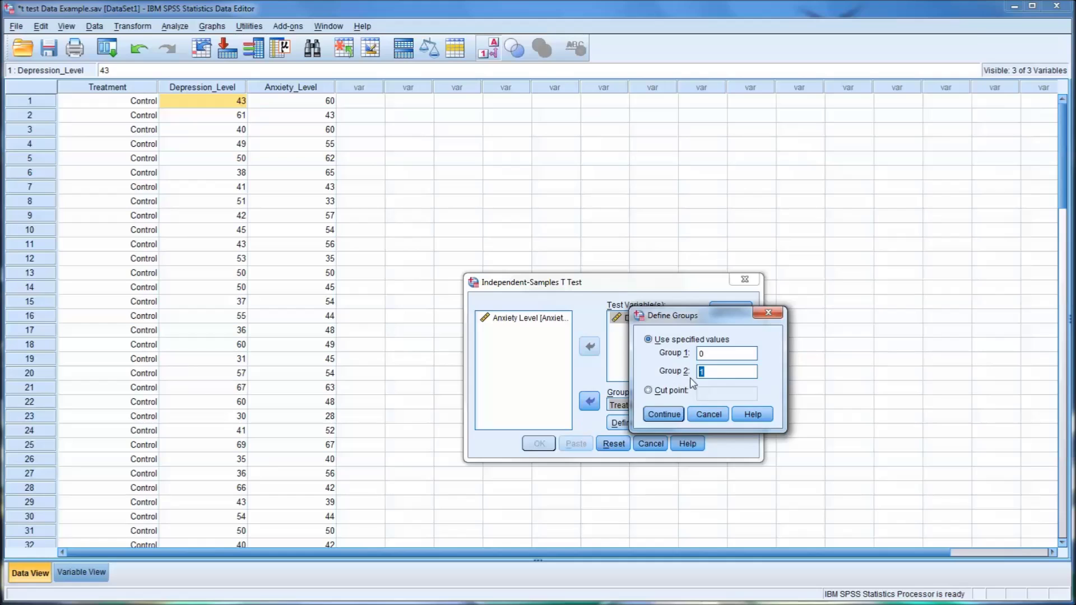
pyautogui.click(664, 414)
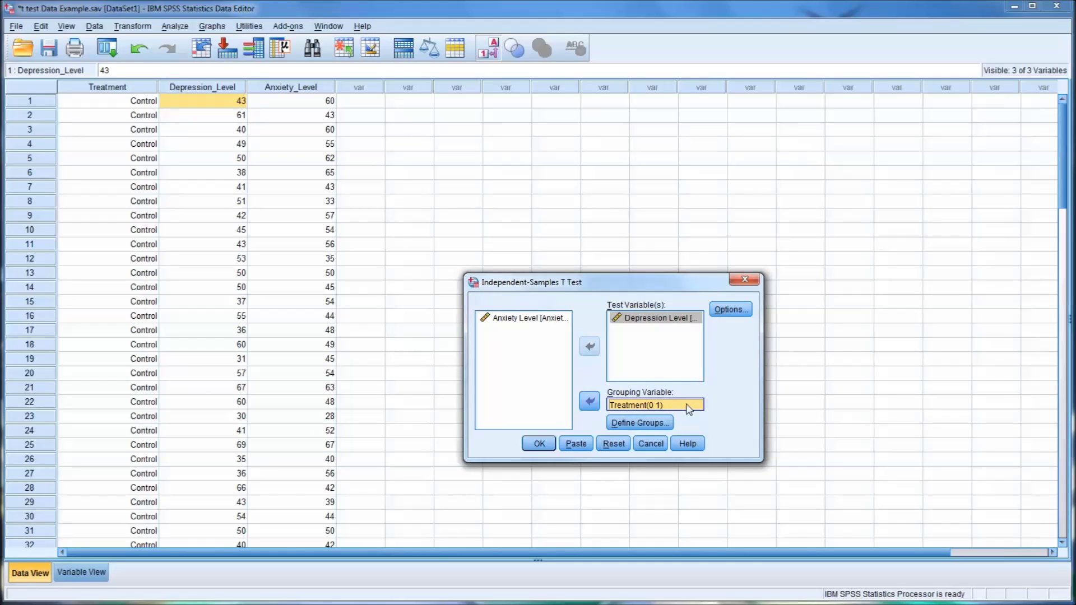
pyautogui.click(721, 313)
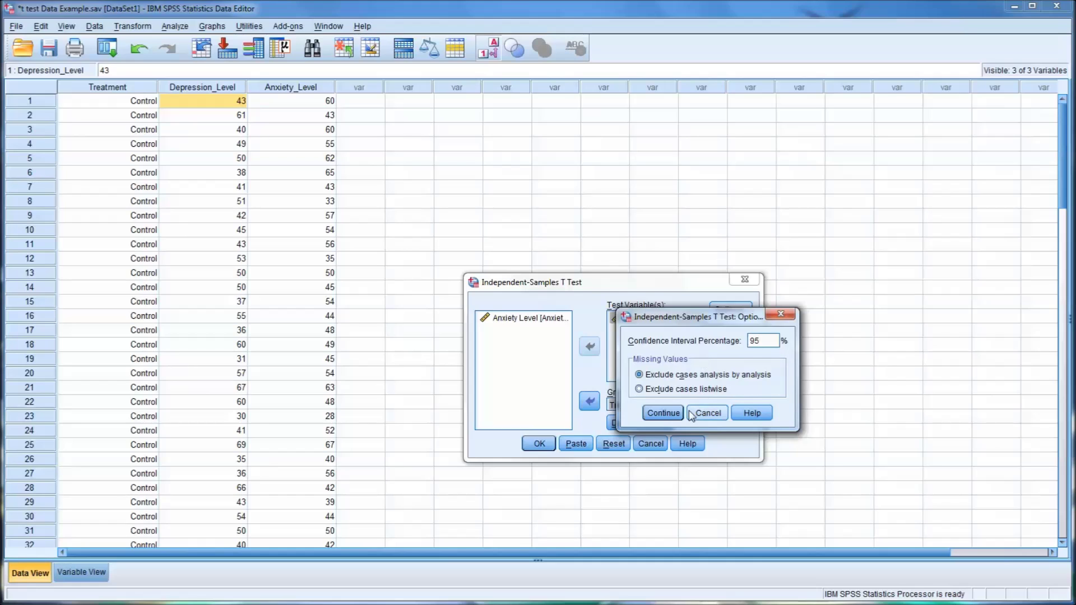
pyautogui.click(656, 415)
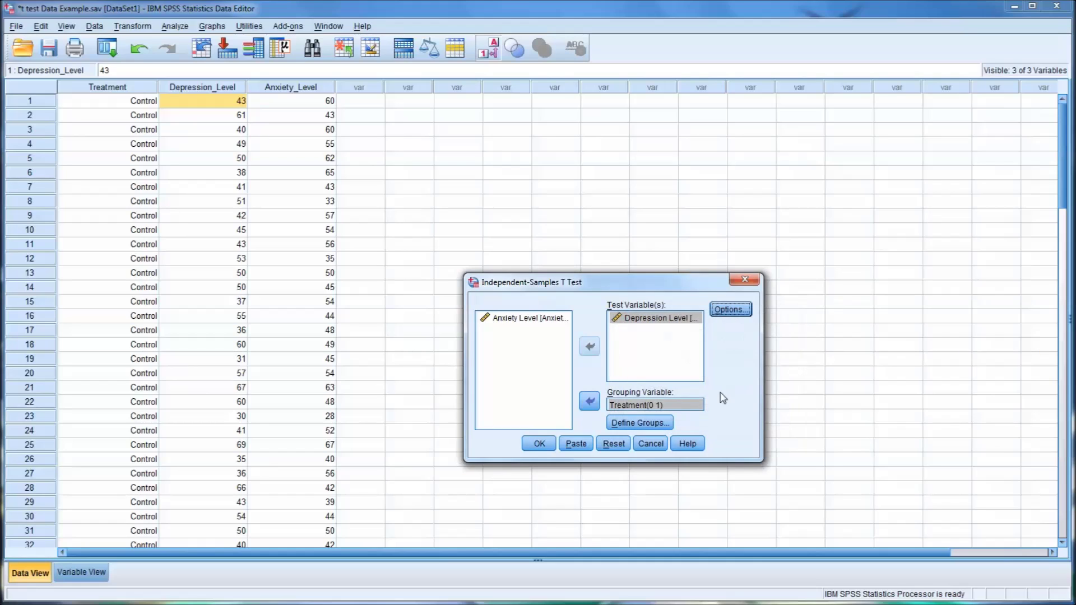
pyautogui.click(541, 443)
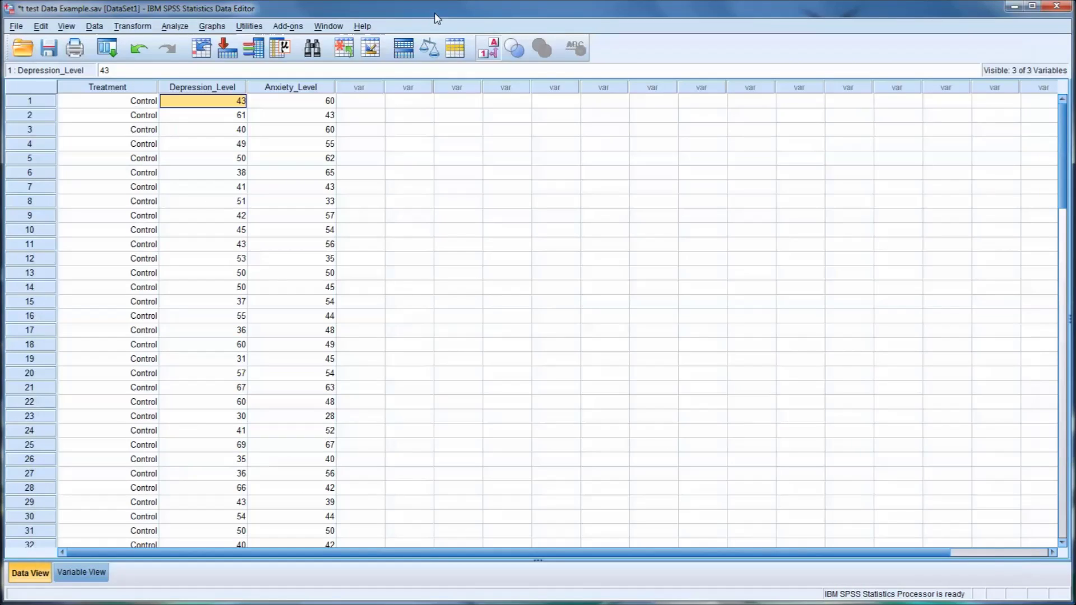
# - From the Data Editor, rerun the independent-samples t test with Anxiety Level replacing Depression Level
pyautogui.click(434, 13)
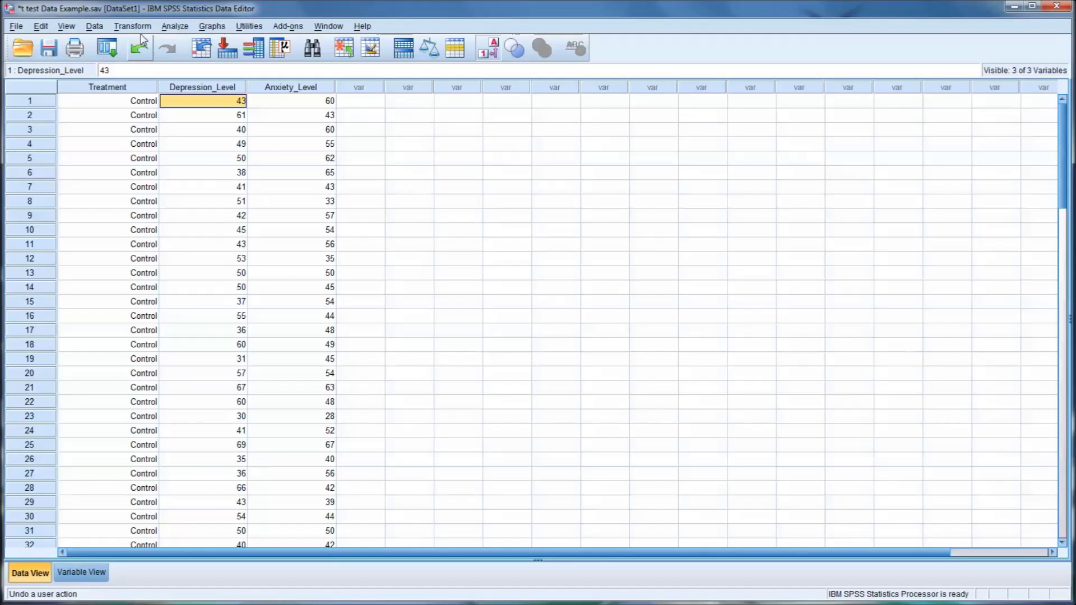
pyautogui.click(175, 26)
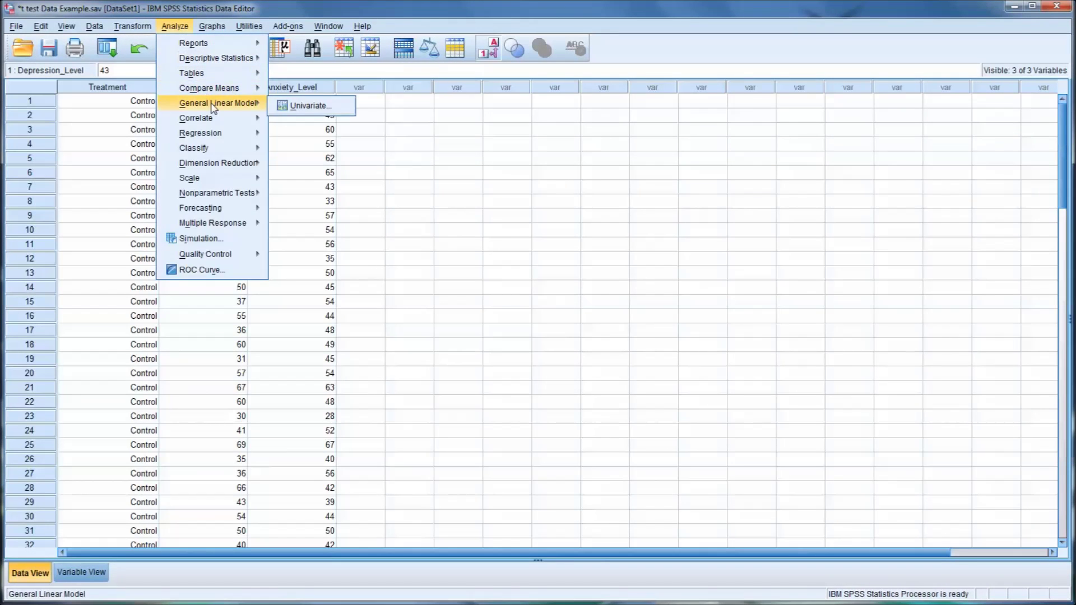
pyautogui.moveTo(266, 95)
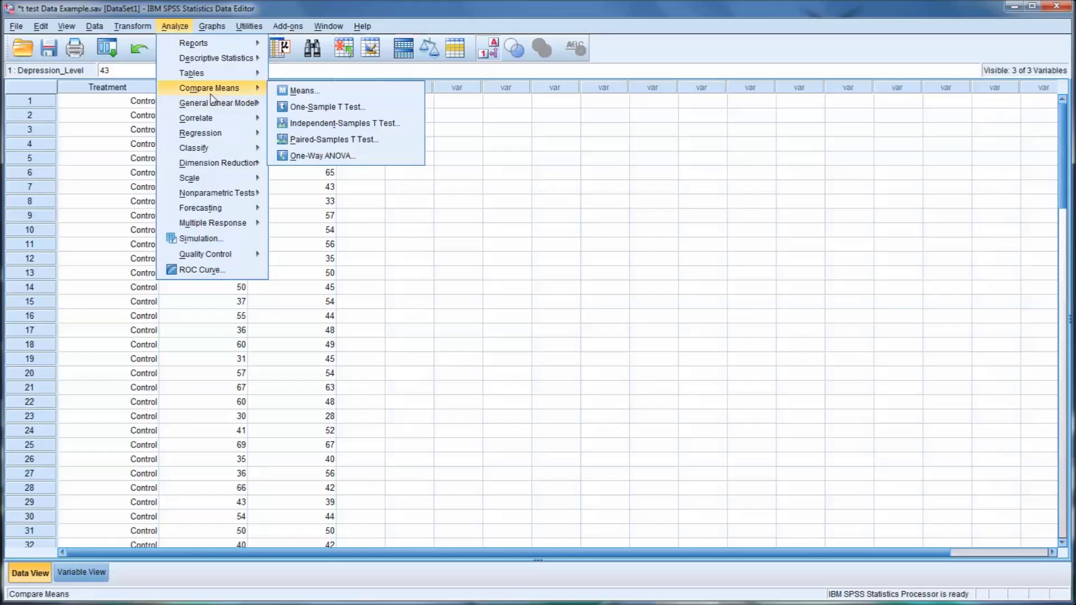
pyautogui.click(331, 124)
pyautogui.click(644, 319)
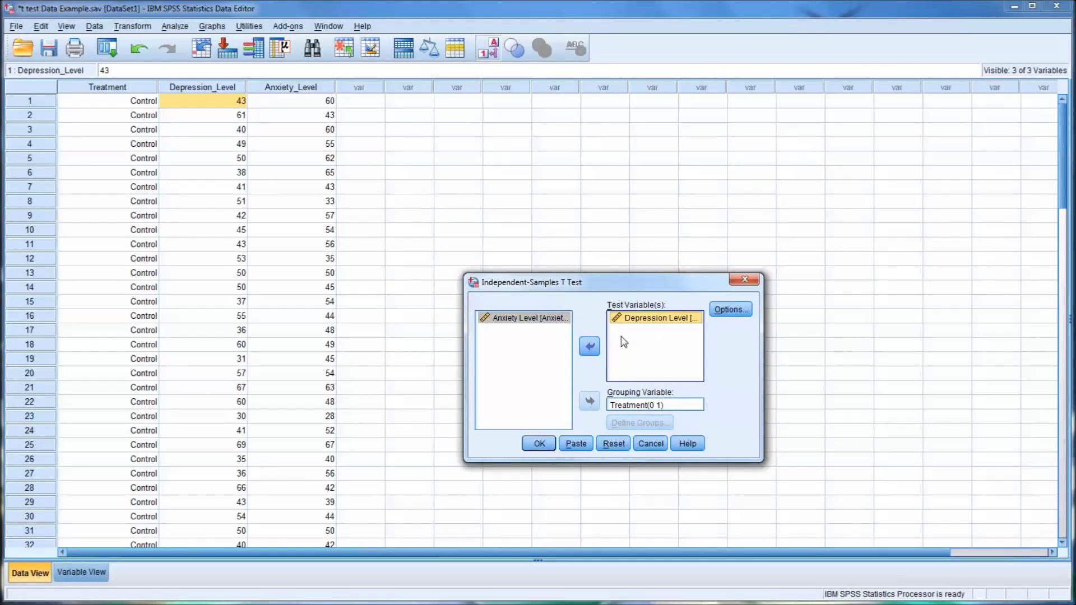
pyautogui.click(589, 346)
pyautogui.click(515, 331)
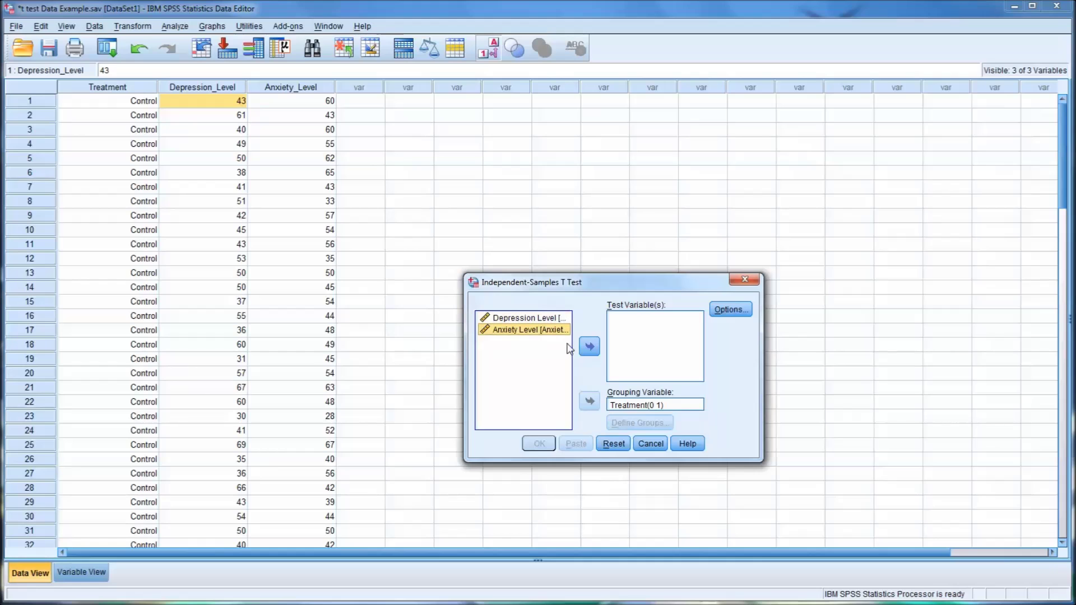
pyautogui.click(589, 346)
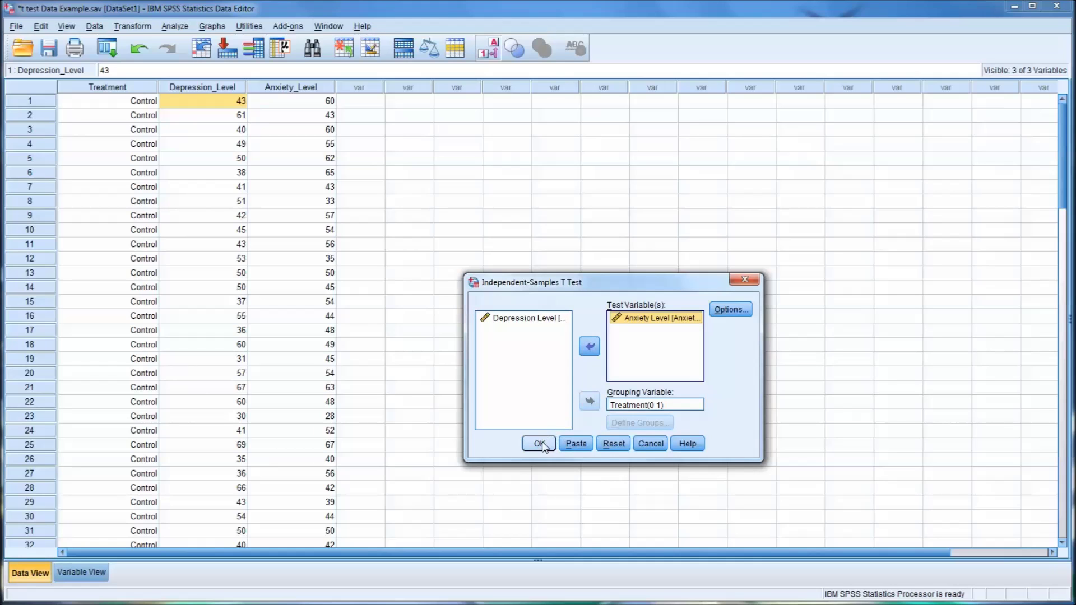
pyautogui.click(539, 444)
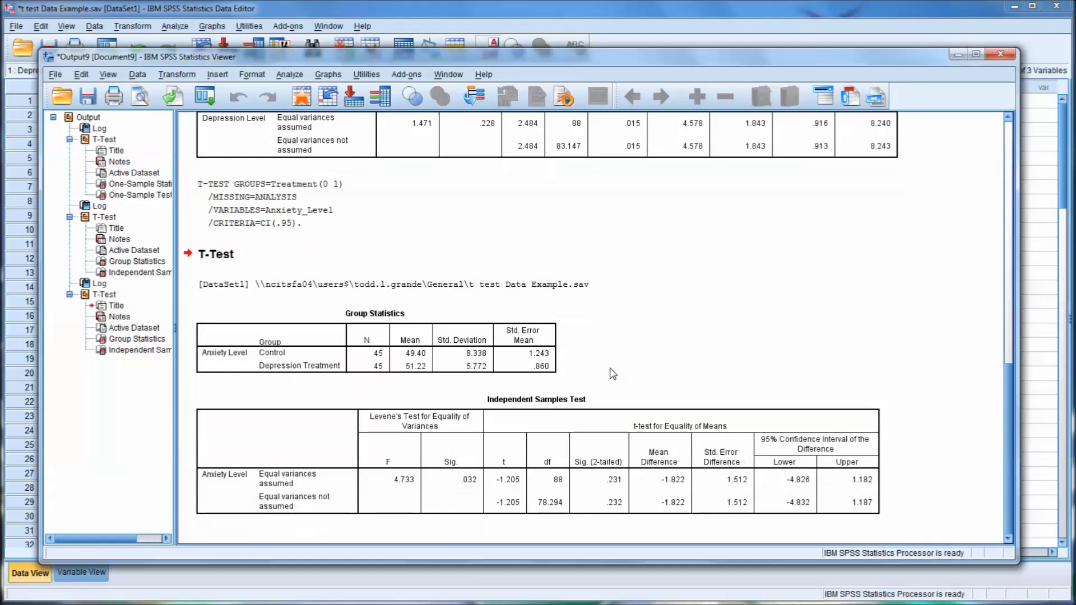
# - Select the anxiety Group Statistics and Independent Samples Test tables, then return to the Data Editor
pyautogui.click(335, 370)
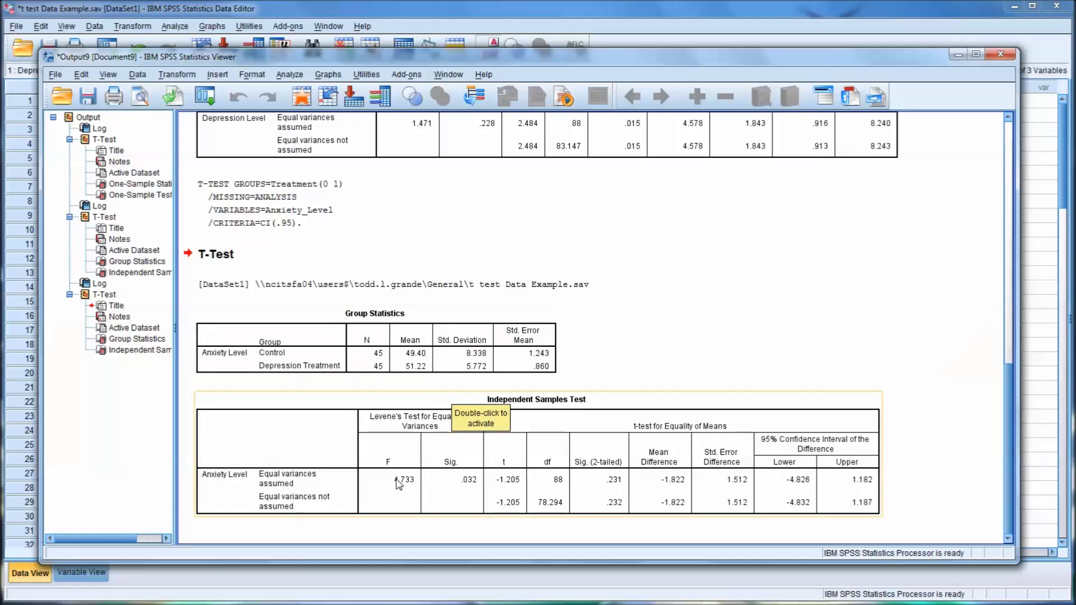
pyautogui.click(462, 493)
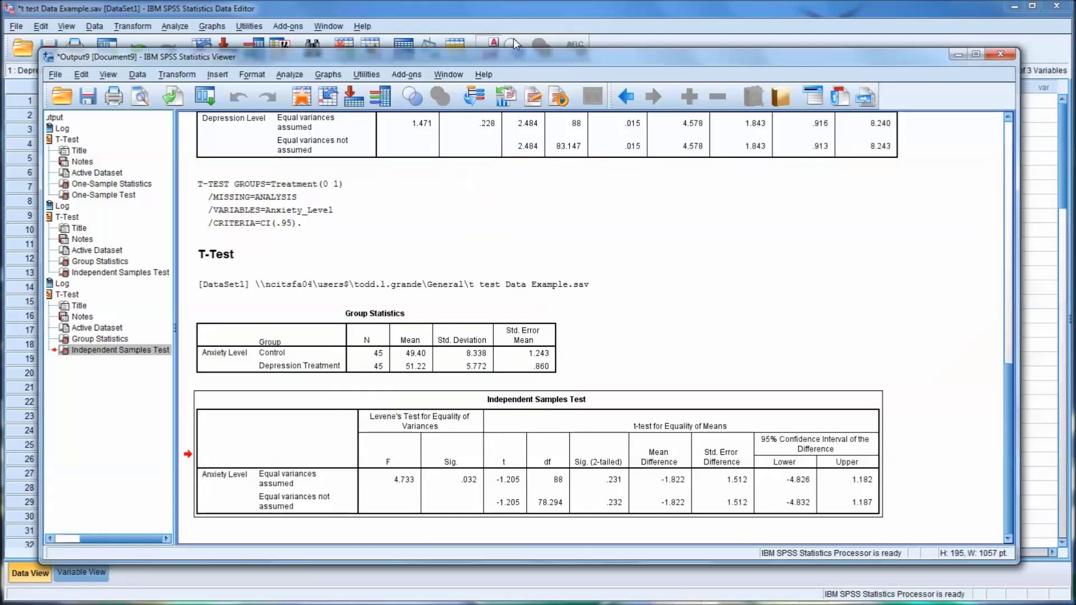
pyautogui.click(514, 13)
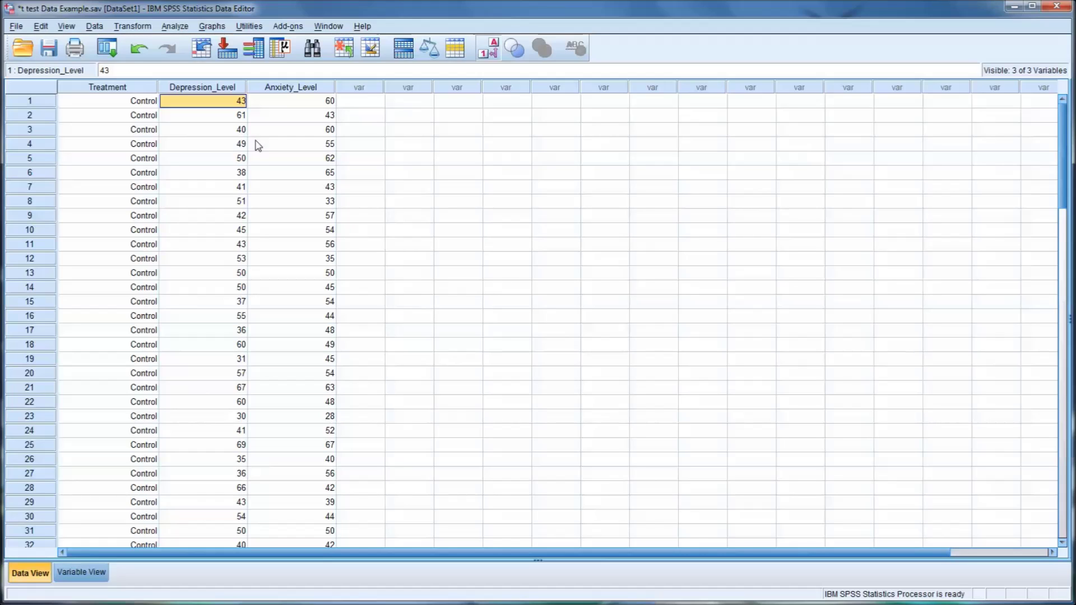
# - Expand Analyze > Compare Means to show the t-test options
pyautogui.click(175, 26)
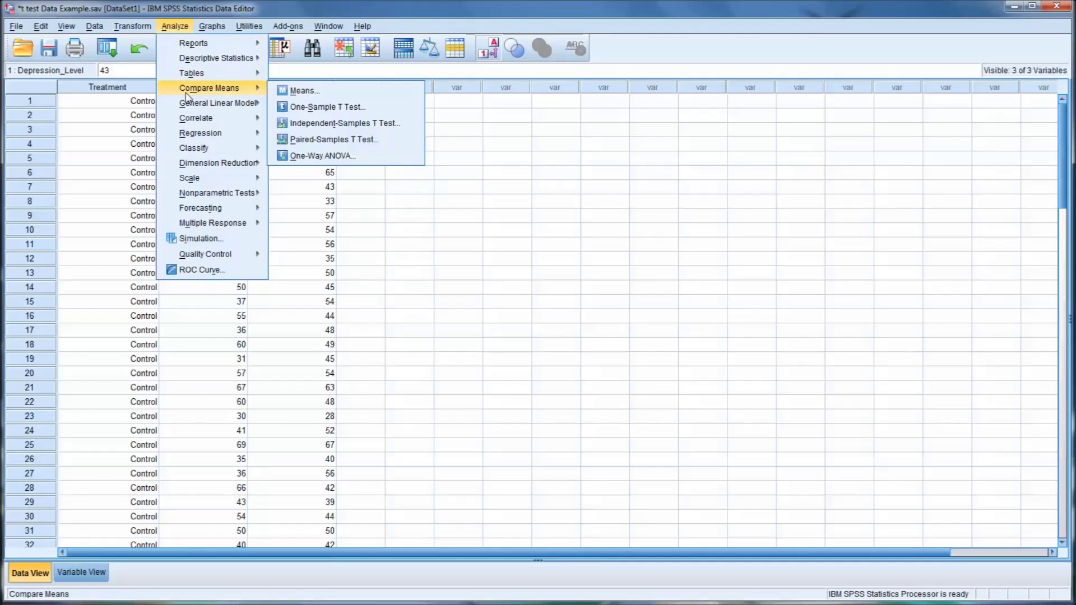
pyautogui.moveTo(225, 88)
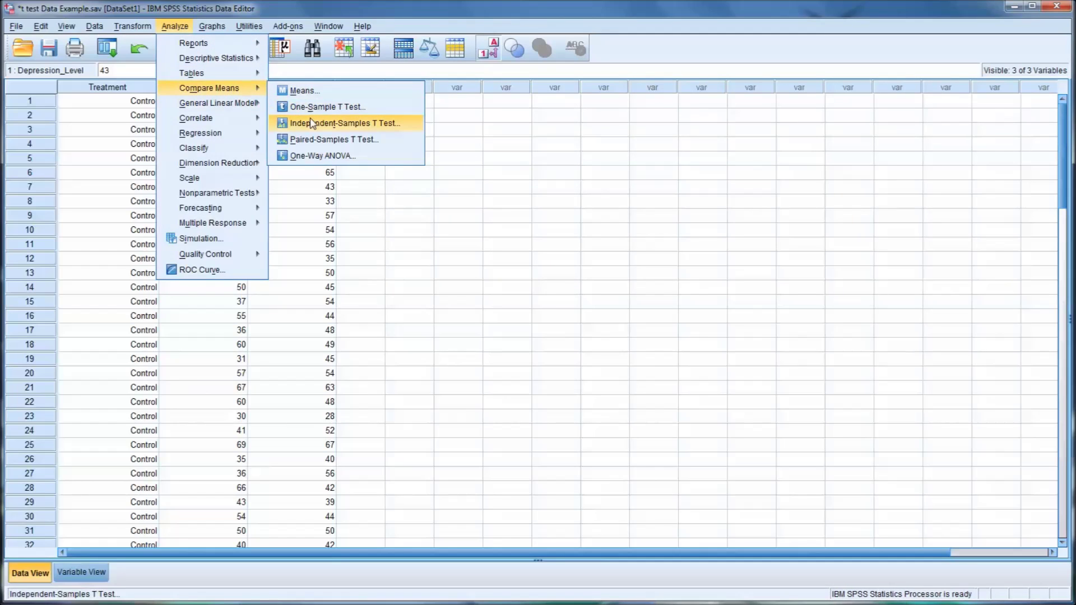